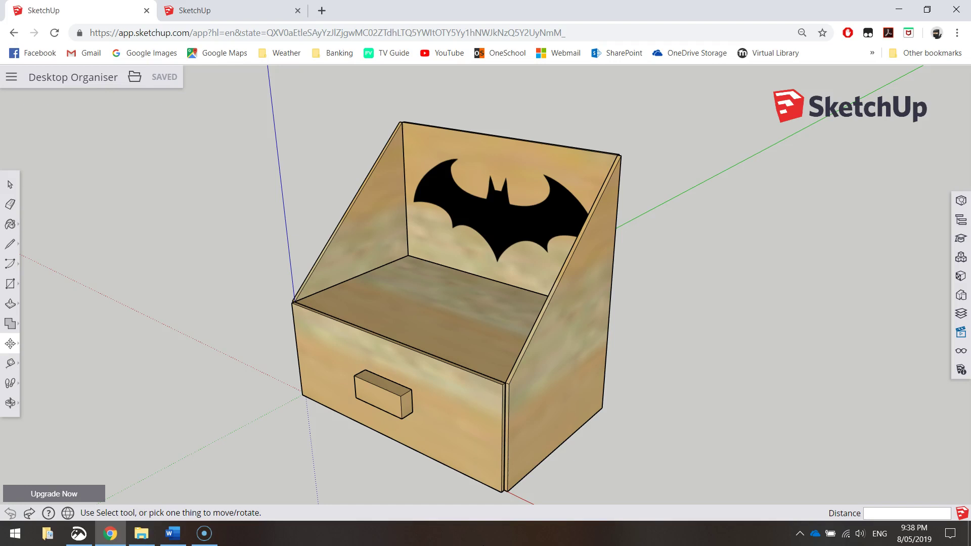
Switch to the Untitled model and combine all parts of the organiser body, without the drawer, into a component named Carcass
click(263, 11)
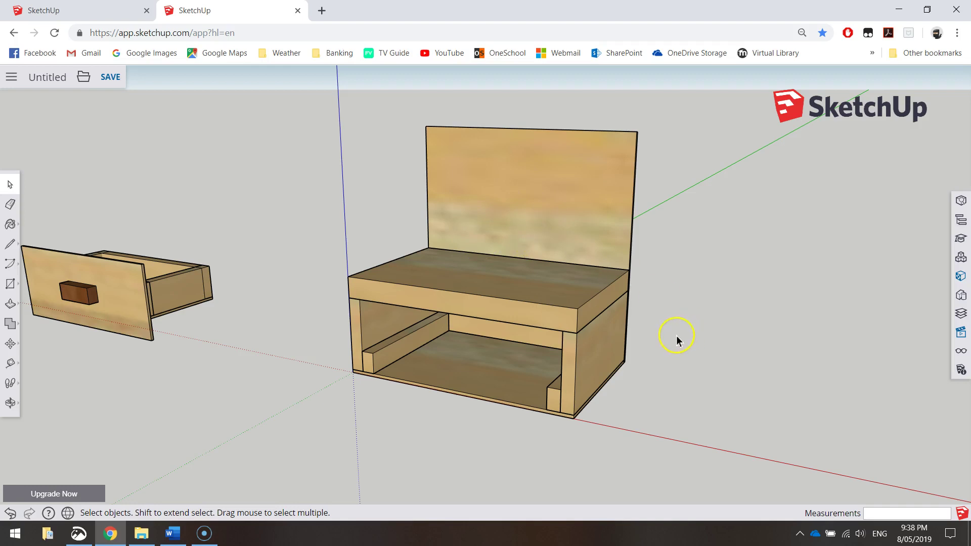
drag(773, 471, 306, 99)
middle_drag(596, 418, 537, 264)
right_click(542, 235)
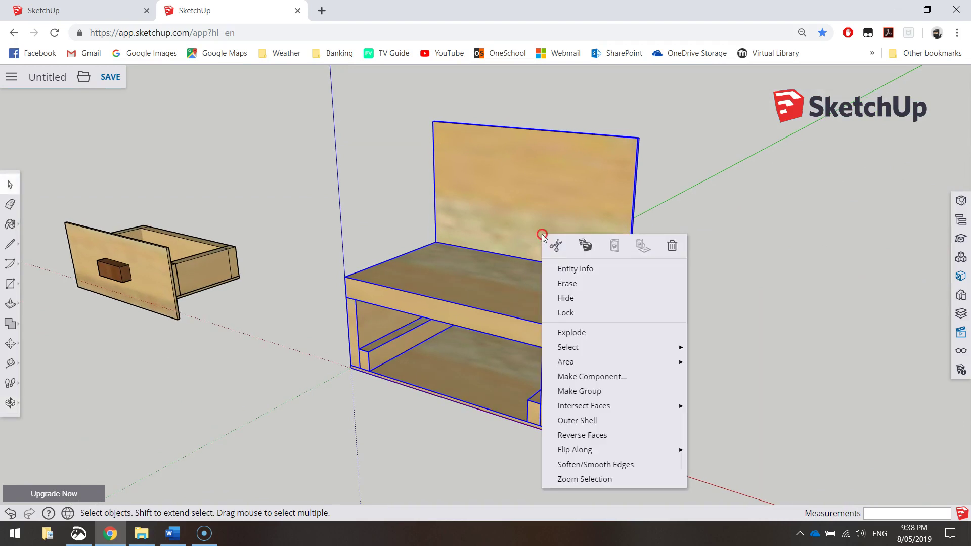
click(607, 377)
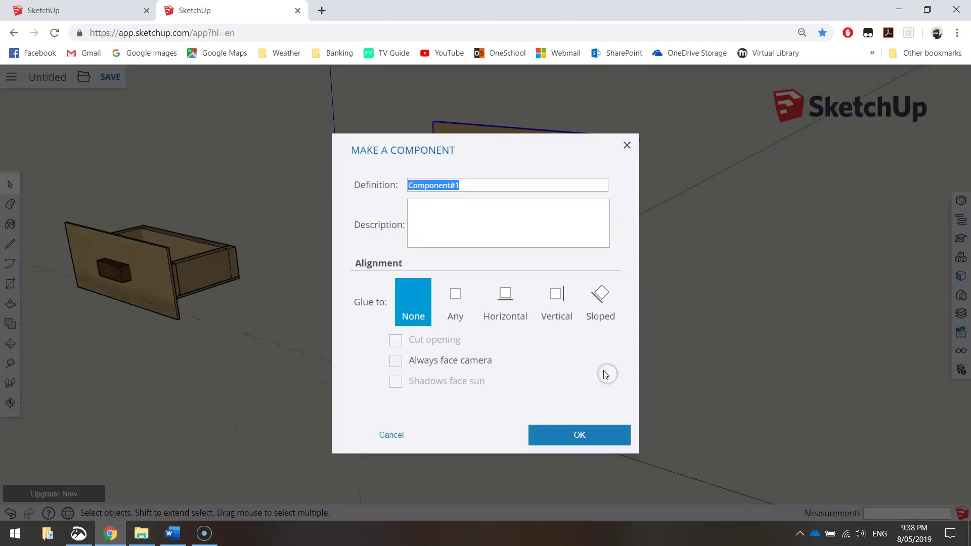
text(Carcass)
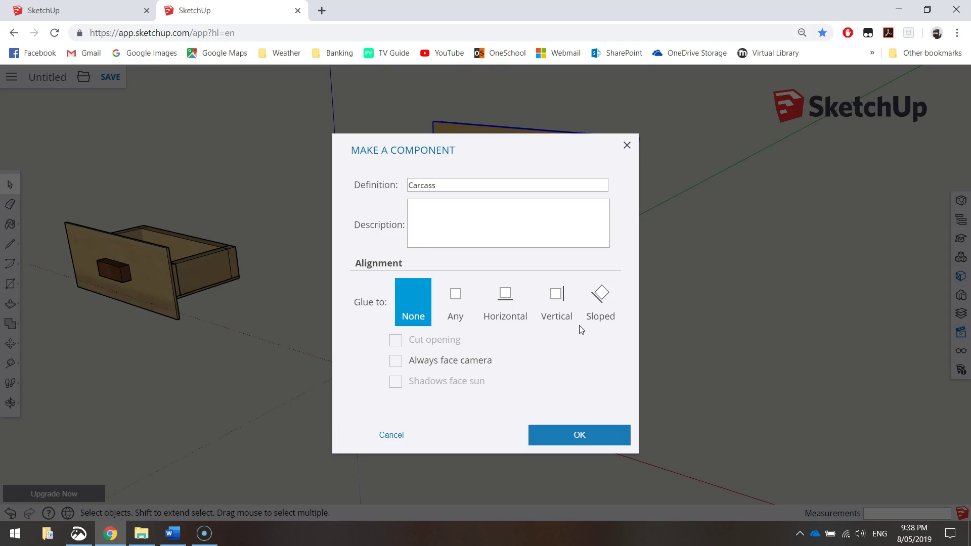
click(617, 434)
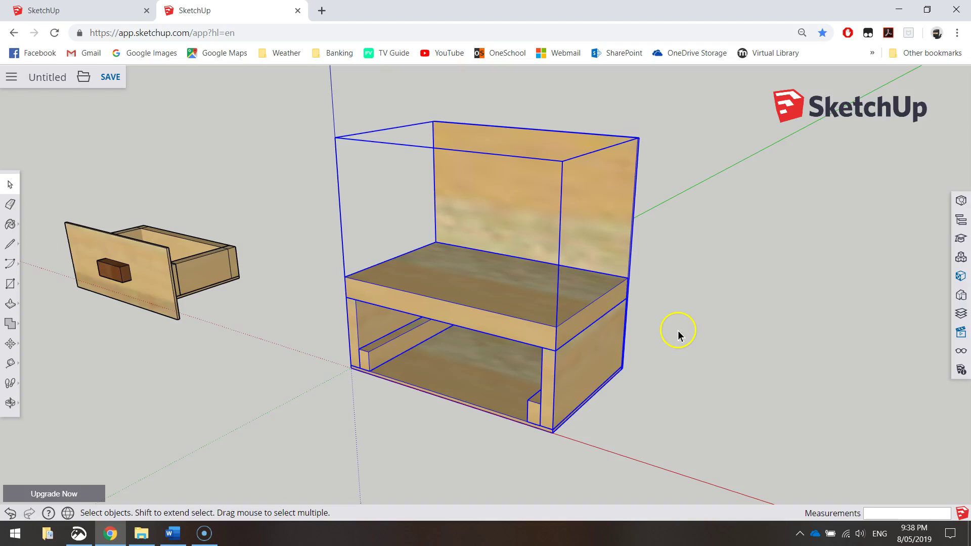
click(679, 332)
click(606, 250)
click(696, 273)
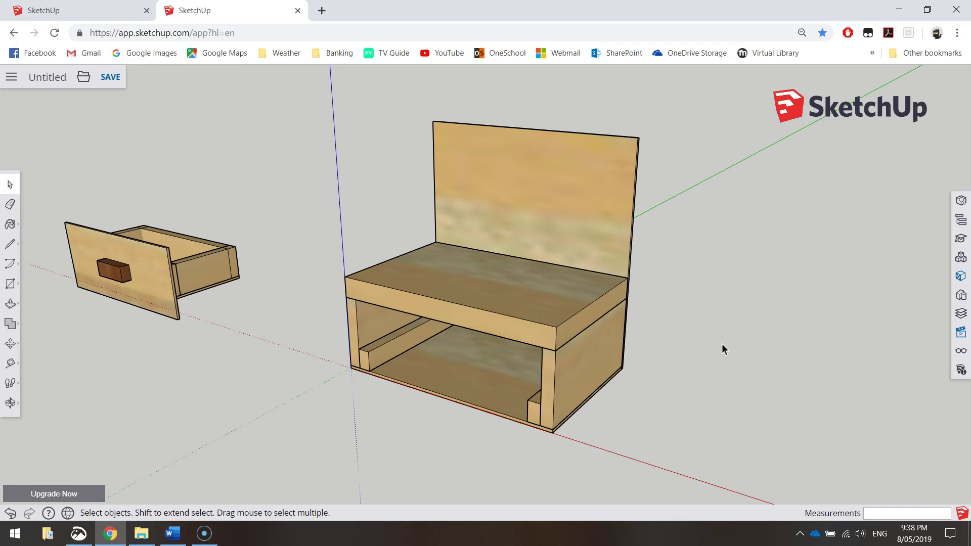
Insert Batman Logo.png from the computer as an image, anchored near the upper edge of the carcass's back board
middle_drag(671, 334, 733, 339)
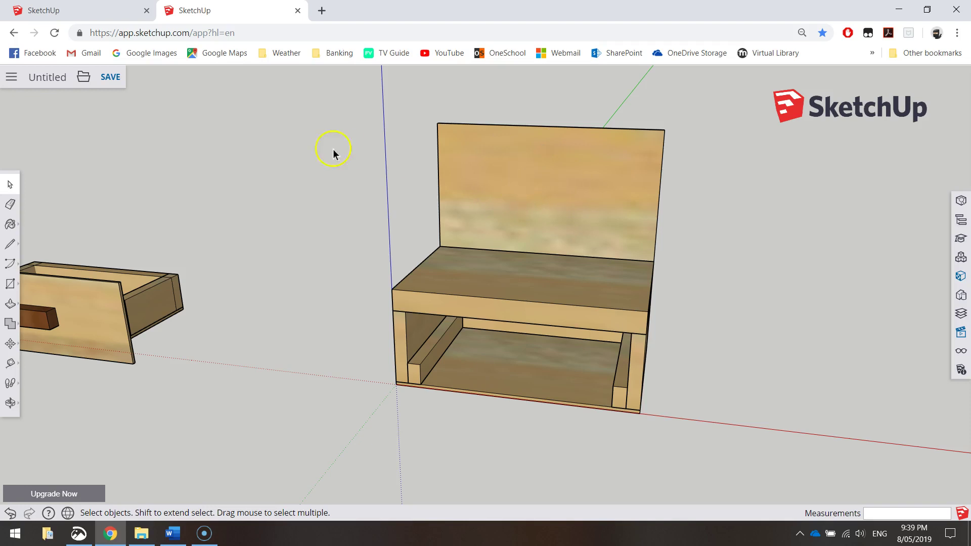
click(83, 77)
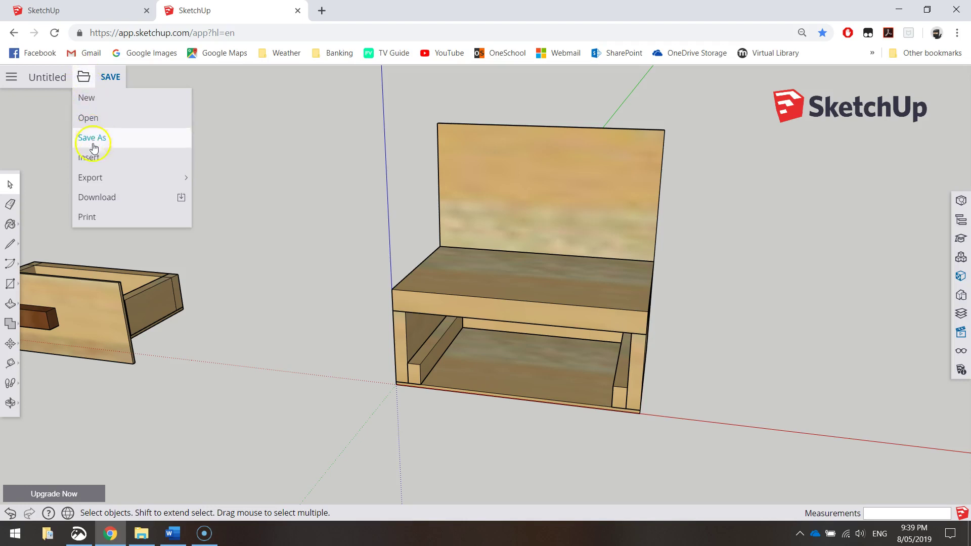
click(91, 158)
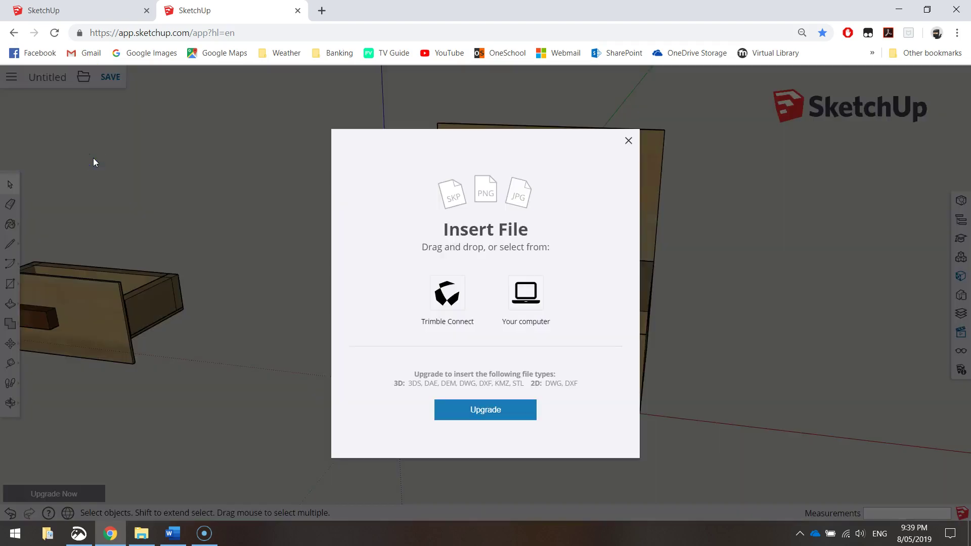
click(534, 302)
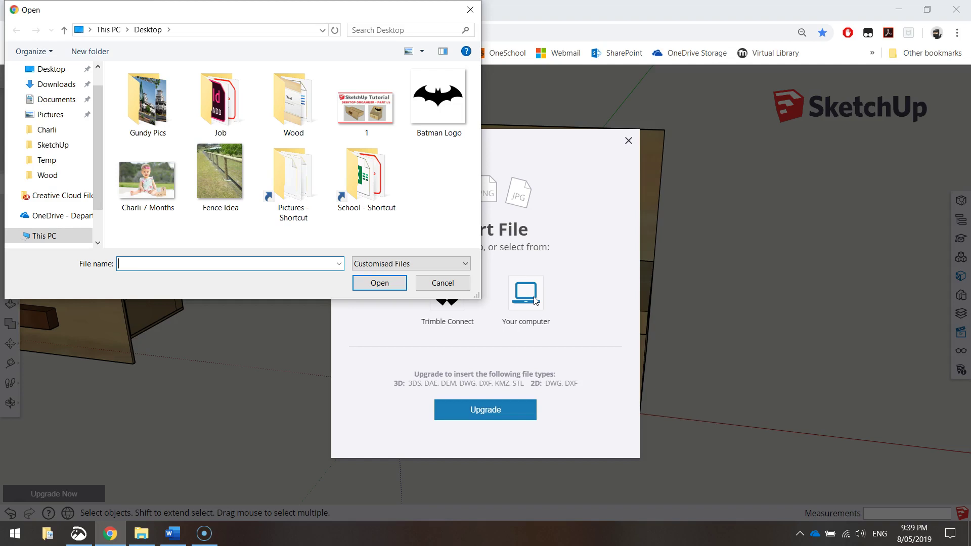
click(448, 122)
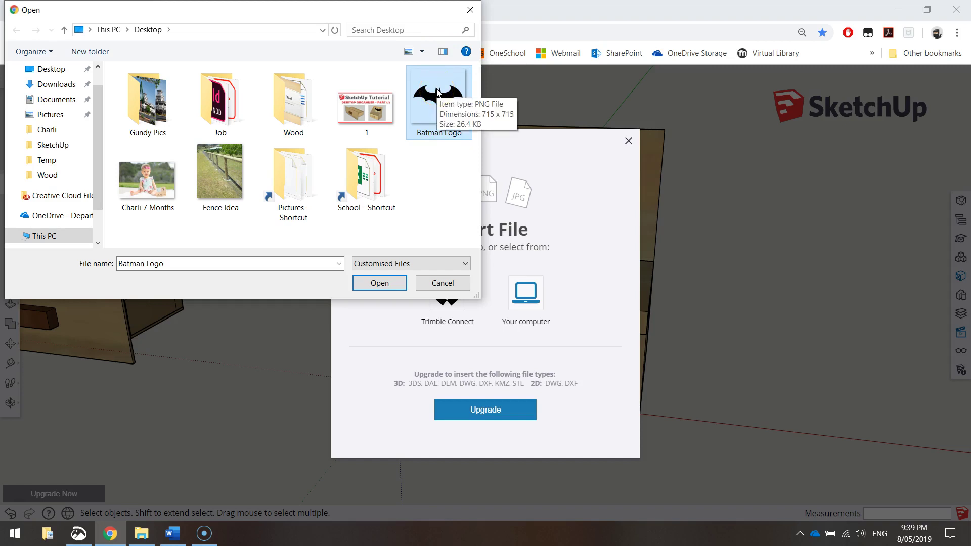
click(423, 98)
double_click(424, 99)
click(461, 152)
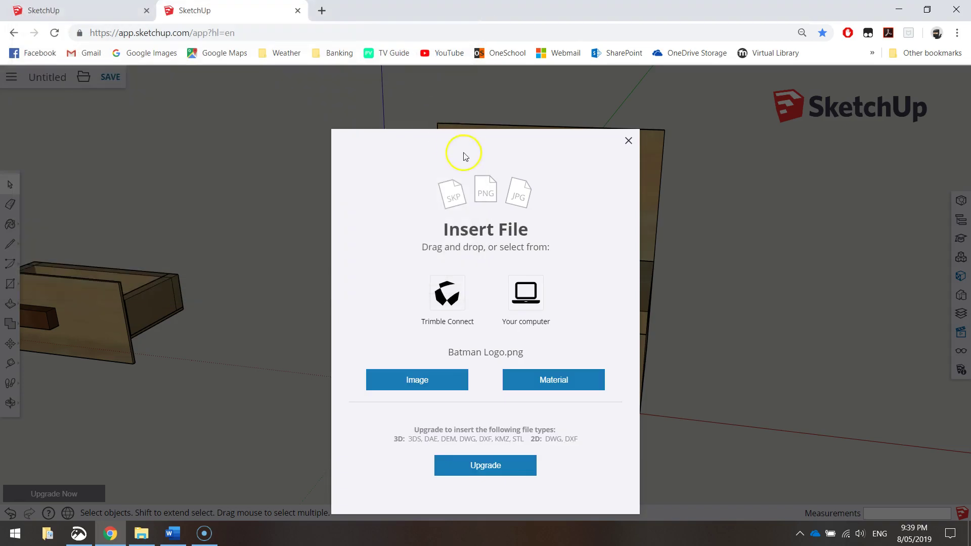
drag(462, 117, 460, 67)
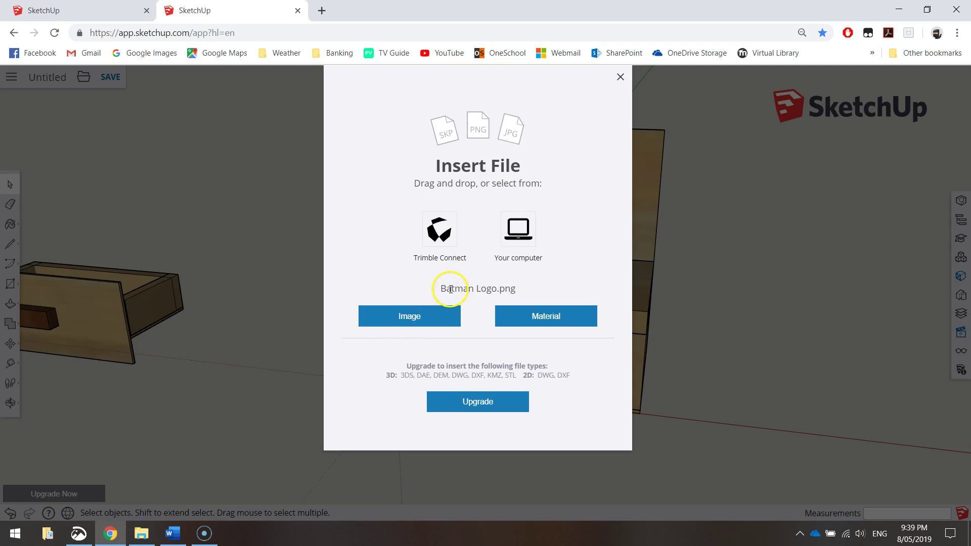
click(415, 317)
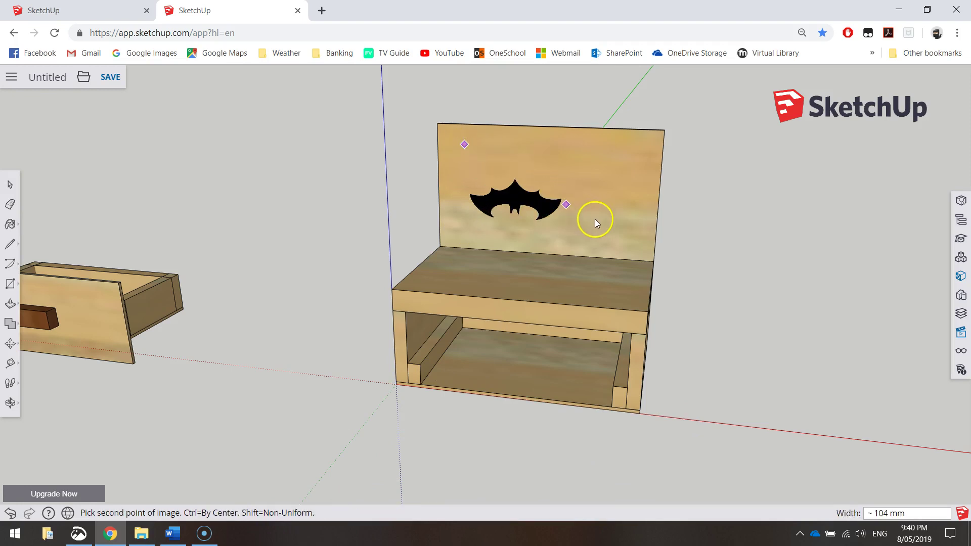
click(602, 126)
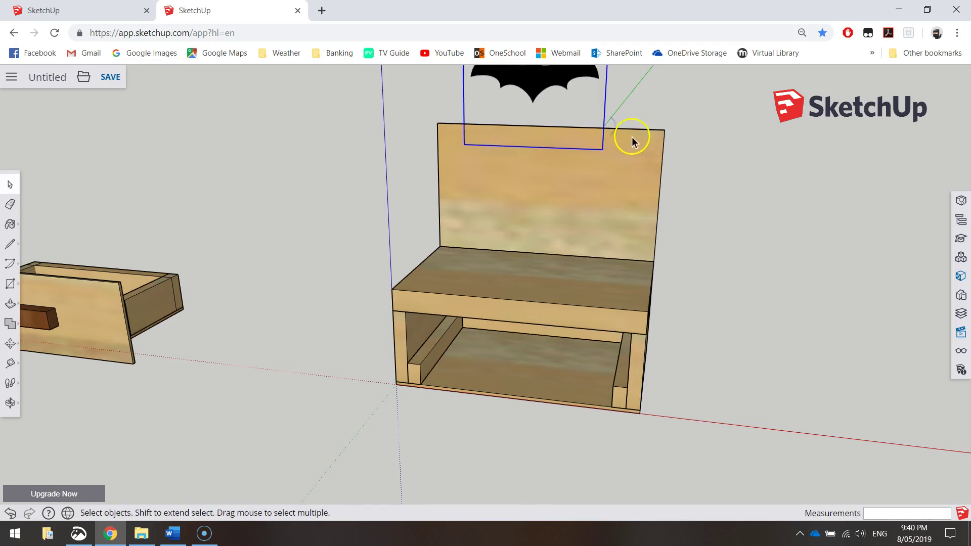
Move the Batman logo image straight down about 114 mm onto the back board
middle_drag(642, 130, 640, 204)
click(9, 344)
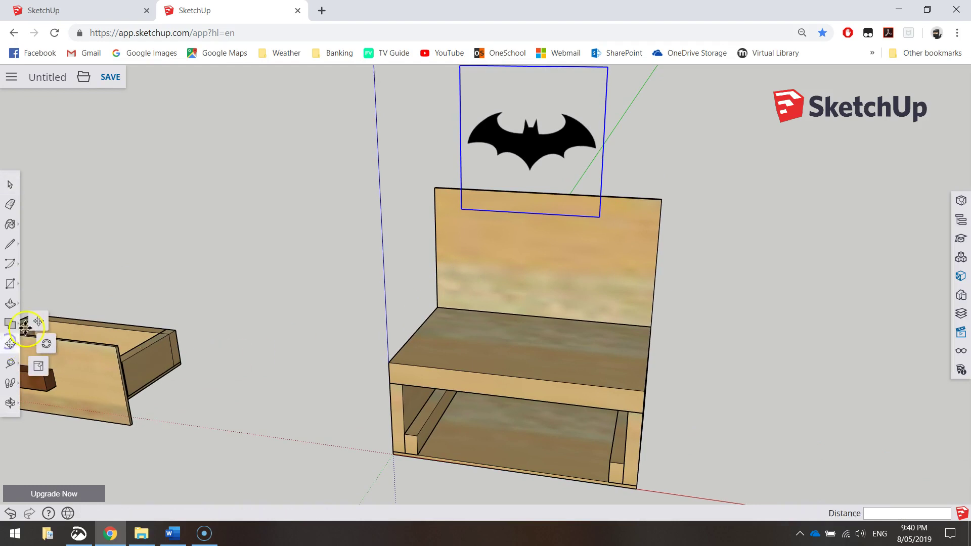
click(537, 147)
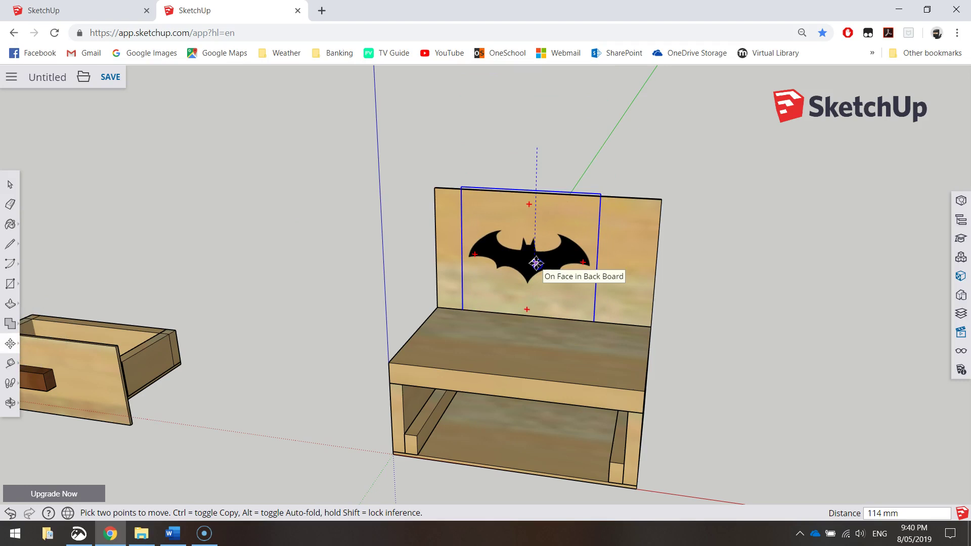
click(536, 263)
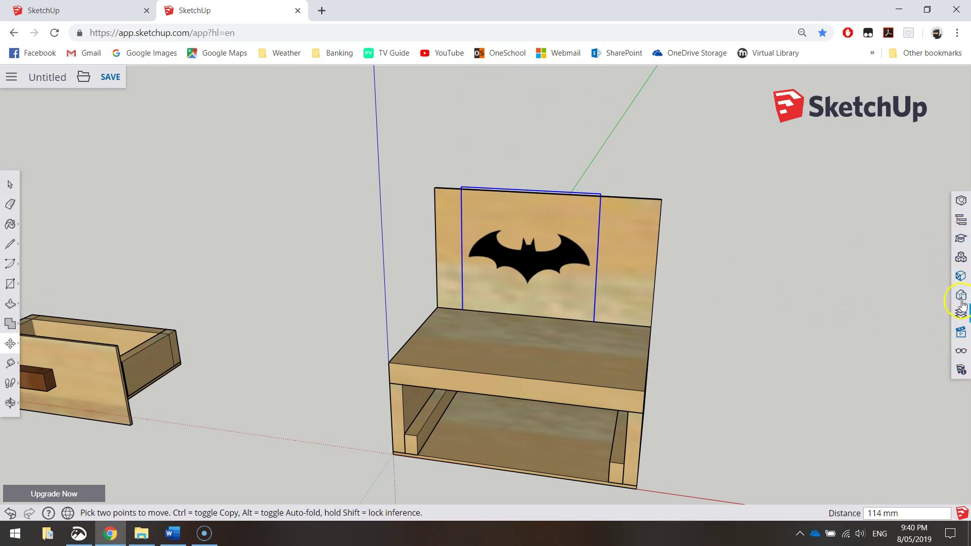
Centre the Batman logo across the back board in the front view, moving it about 12 mm, and deselect it
click(957, 329)
click(871, 410)
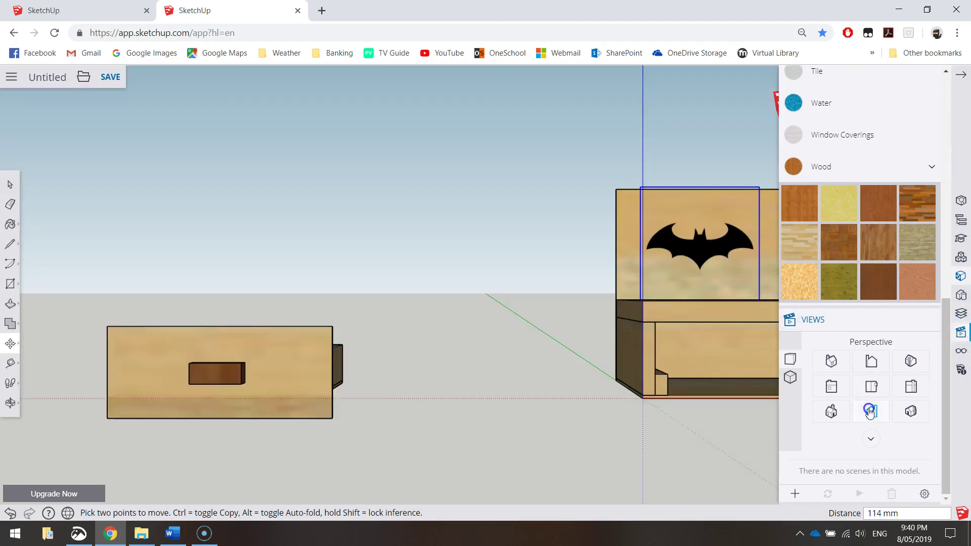
shift+middle_drag(704, 332, 425, 325)
click(469, 268)
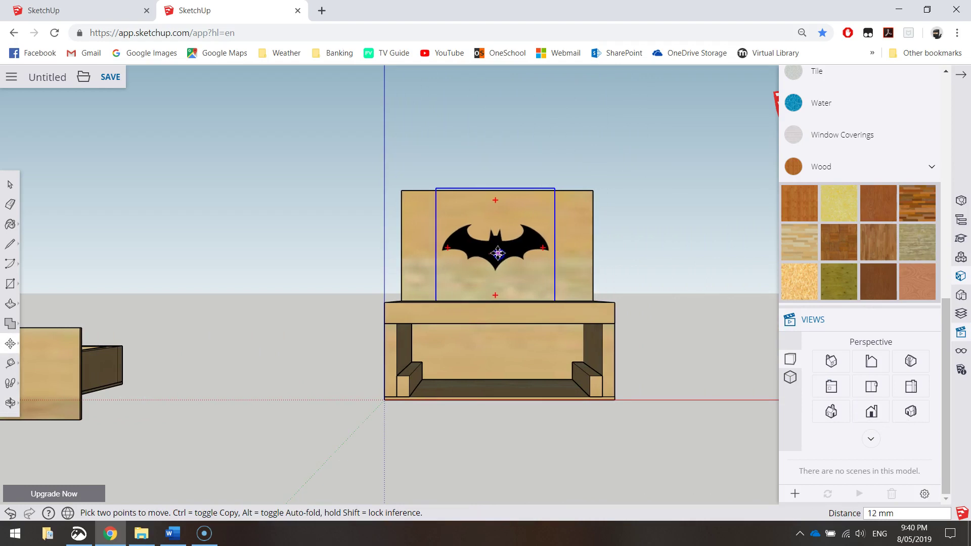
click(498, 253)
click(960, 74)
click(13, 183)
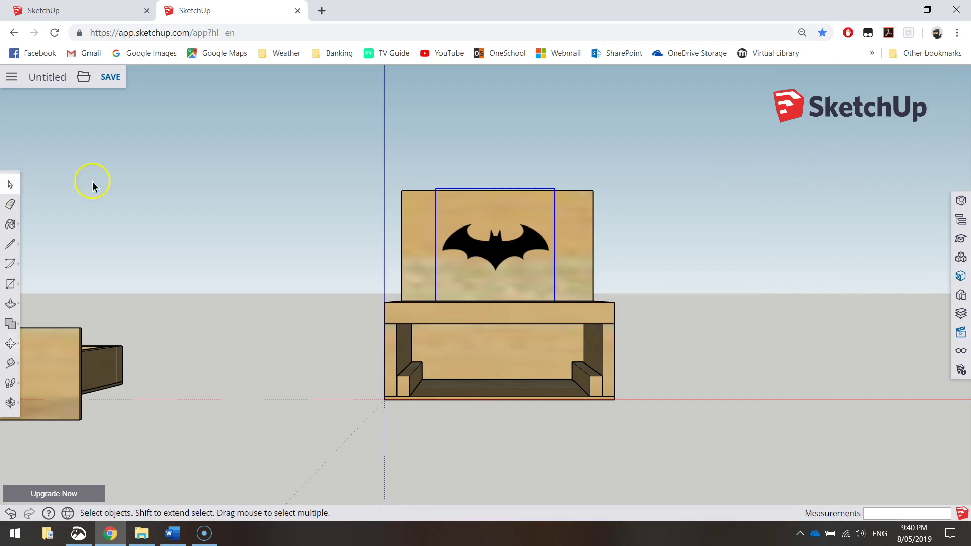
click(434, 251)
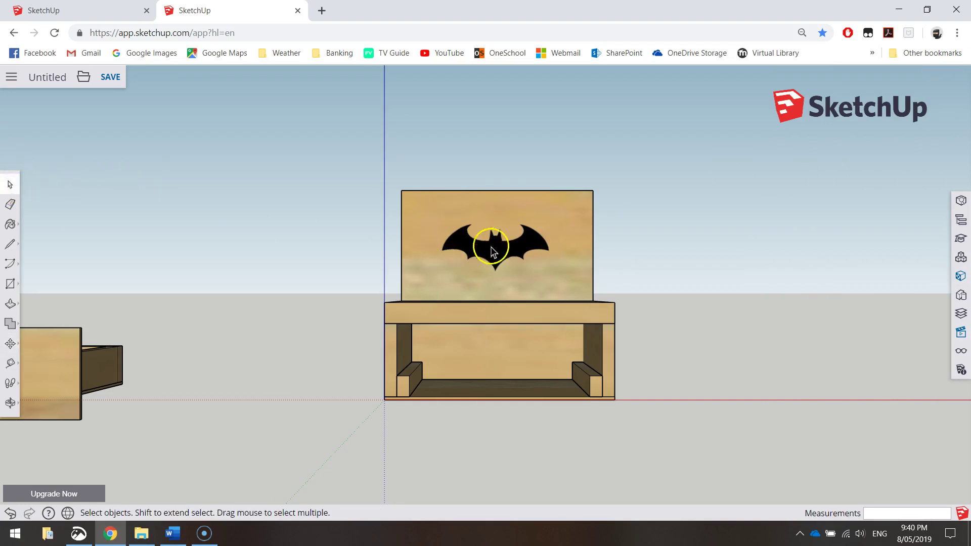
View the model from its left side and move the drawer along the green axis, clear of the carcass
middle_drag(719, 310, 587, 387)
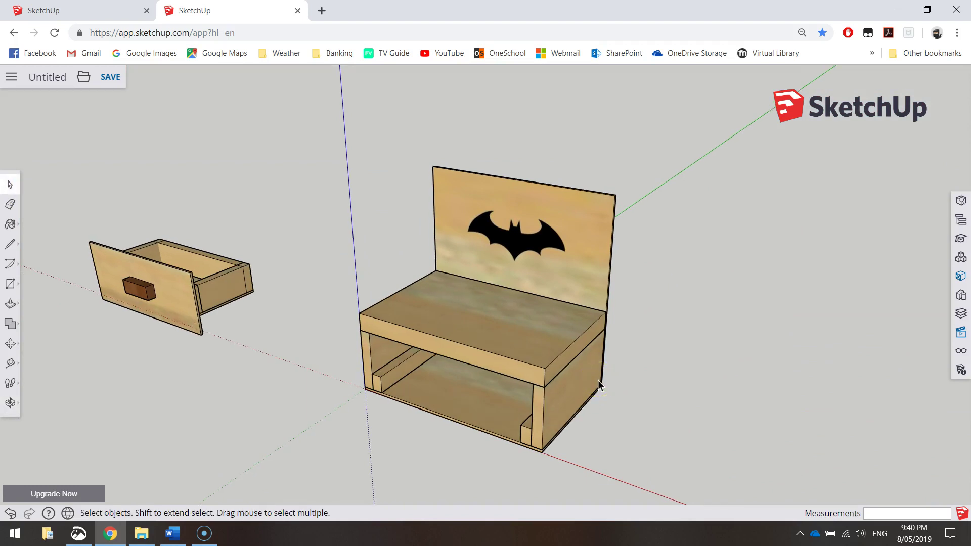
click(599, 381)
click(961, 333)
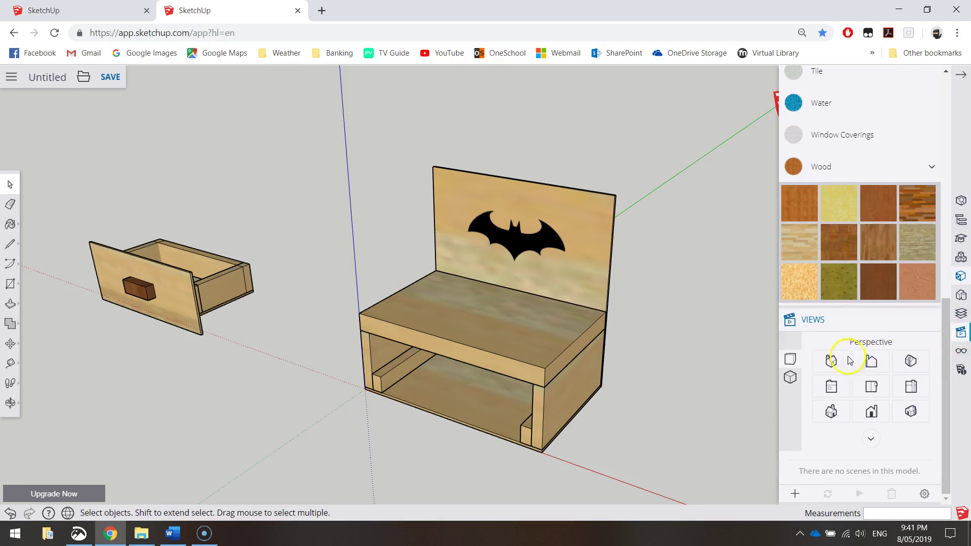
click(831, 387)
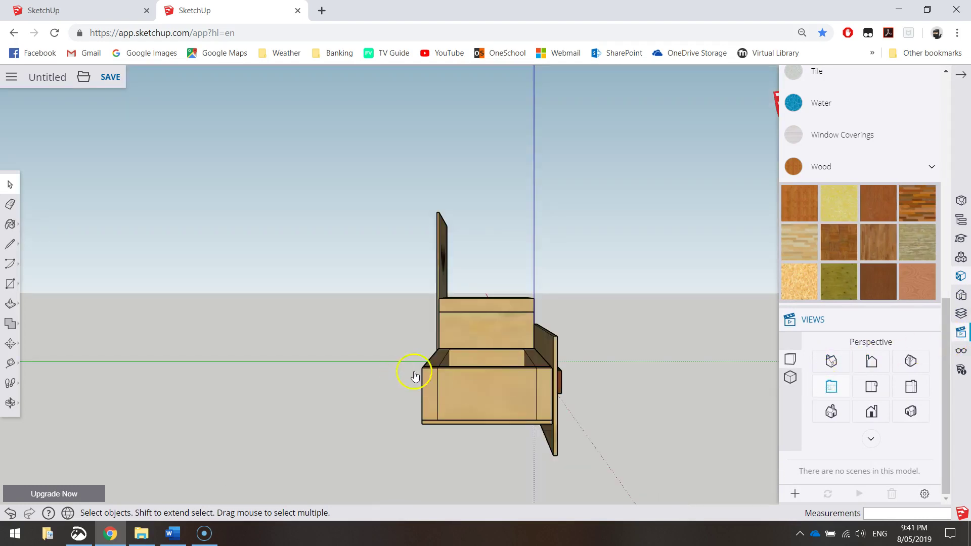
click(10, 343)
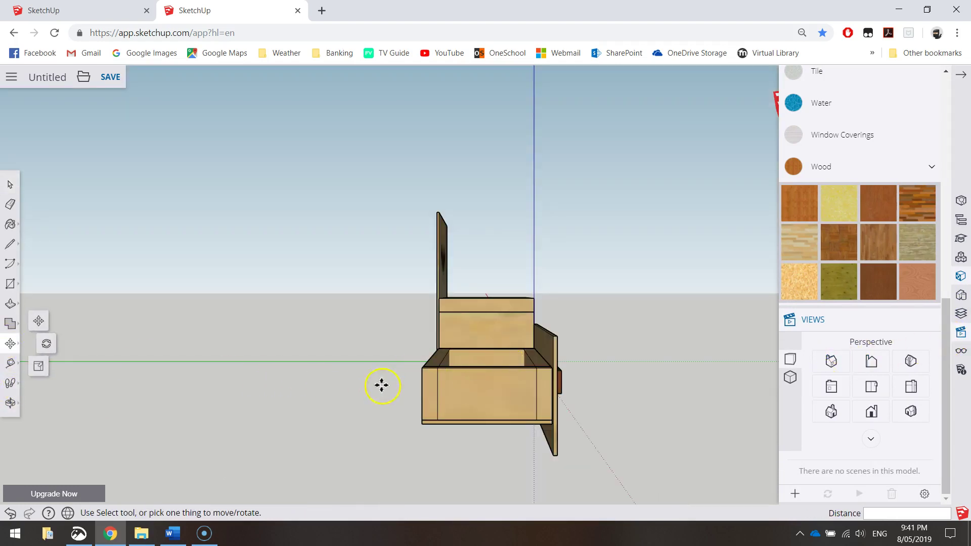
click(438, 387)
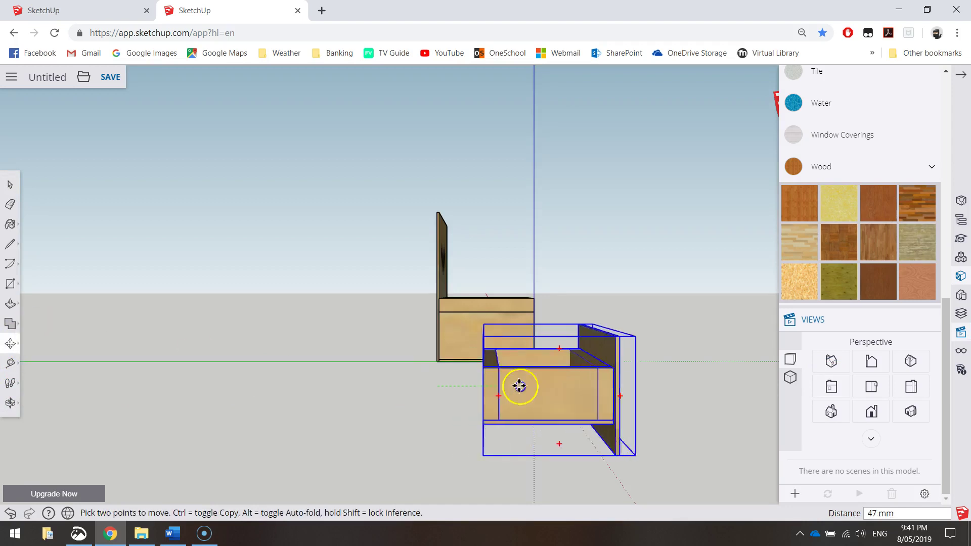
click(712, 393)
scroll(481, 313, up, 5)
click(485, 312)
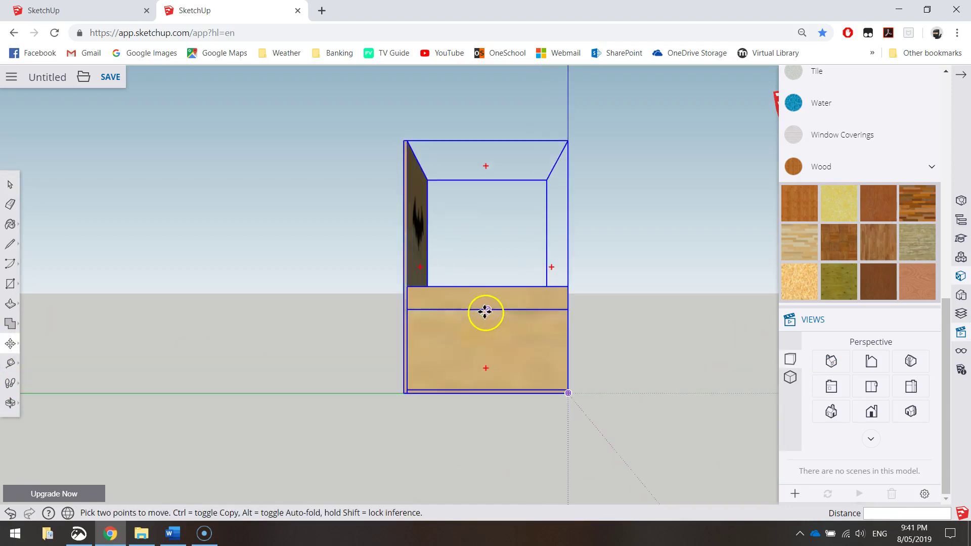
click(514, 316)
click(6, 182)
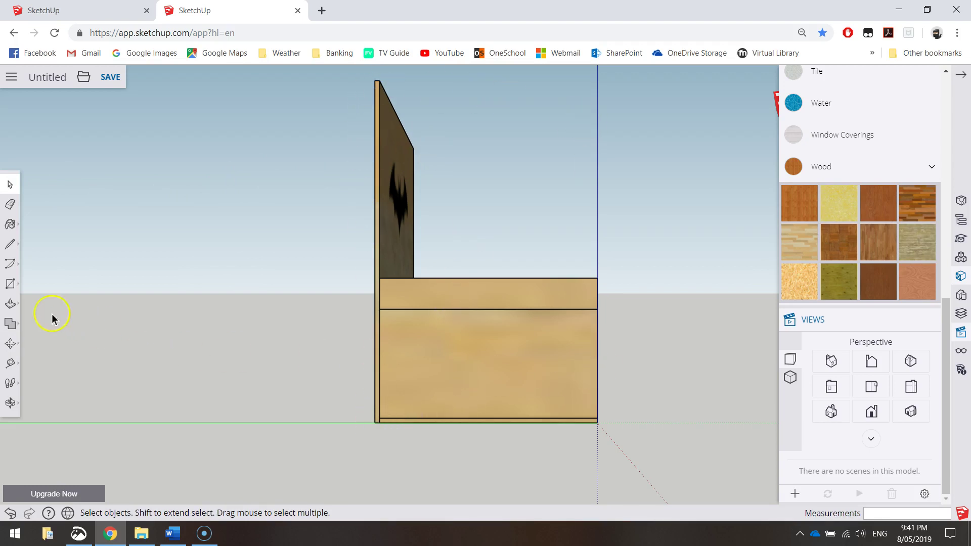
Try to draw a 220 by 140 mm rectangle on the carcass side, starting from its lower corner at the back board
click(10, 283)
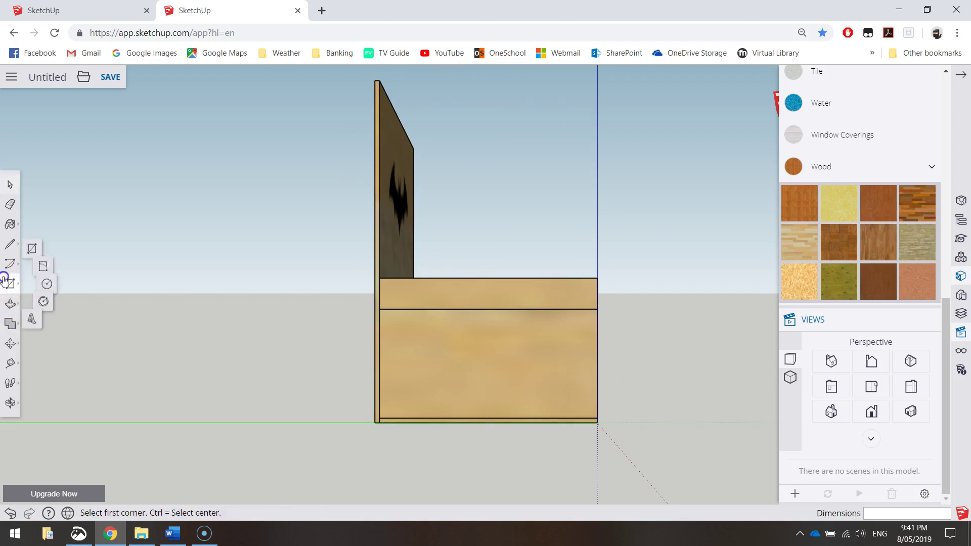
click(38, 243)
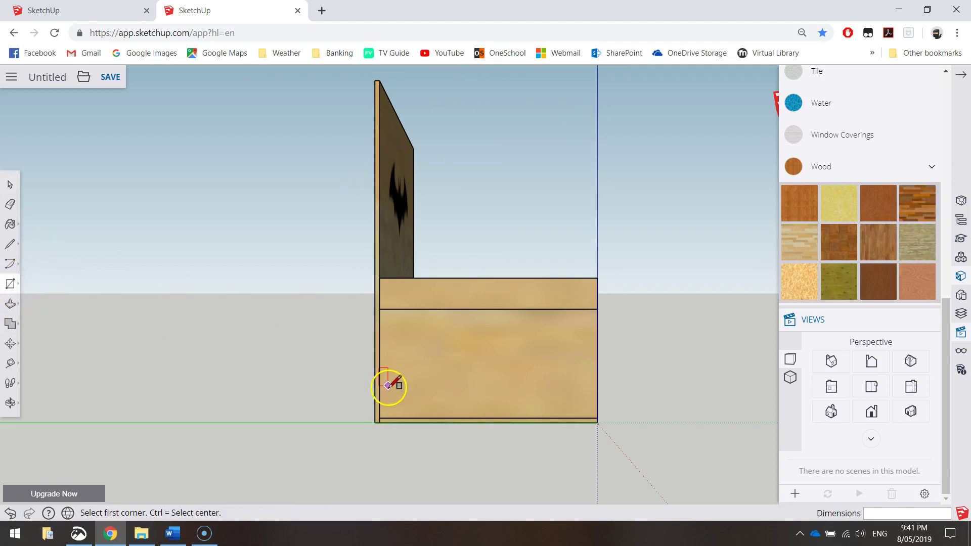
scroll(387, 418, up, 3)
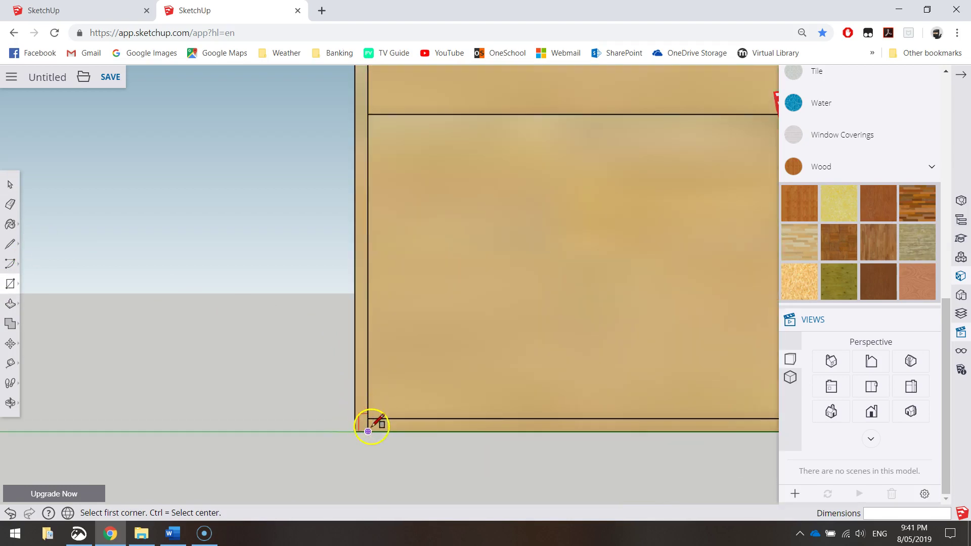
scroll(368, 430, down, 3)
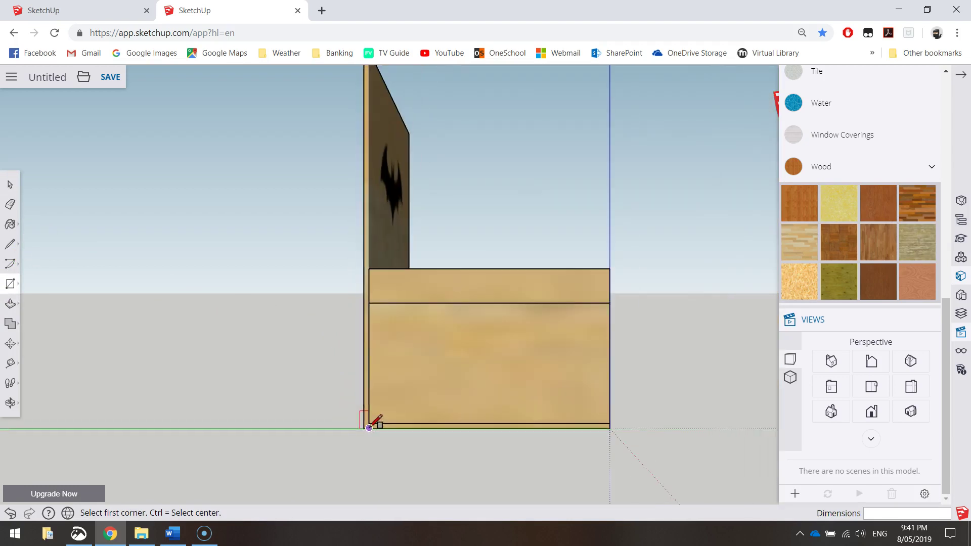
scroll(367, 429, up, 1)
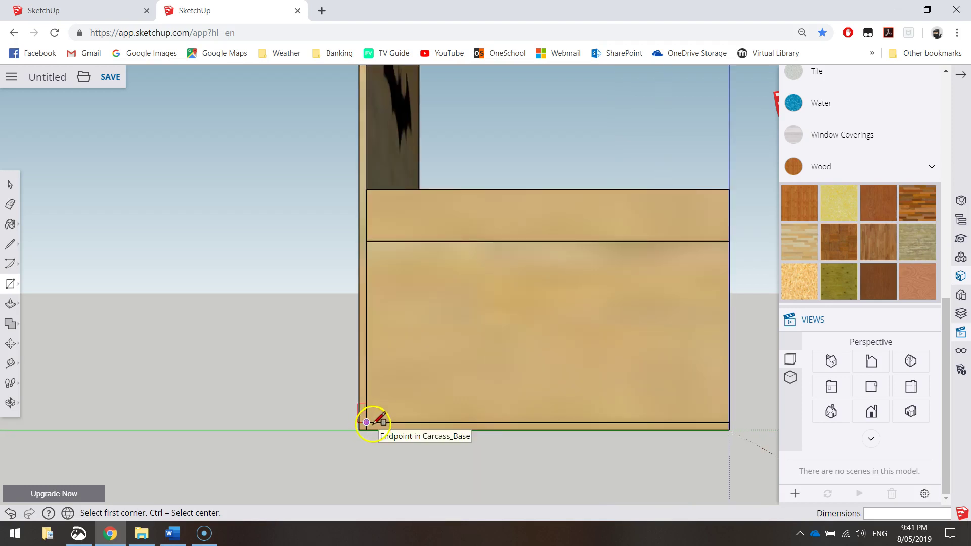
click(366, 429)
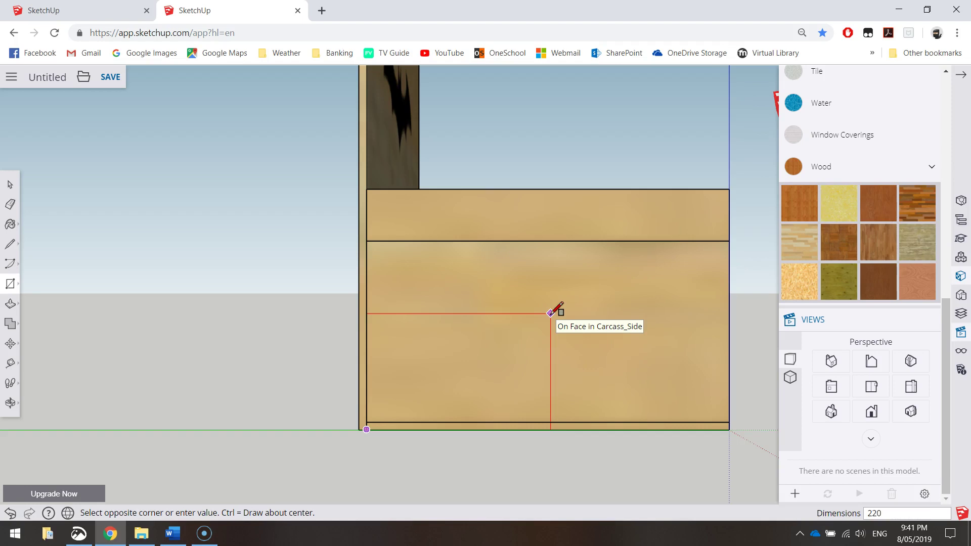
text(220,140)
key(Return)
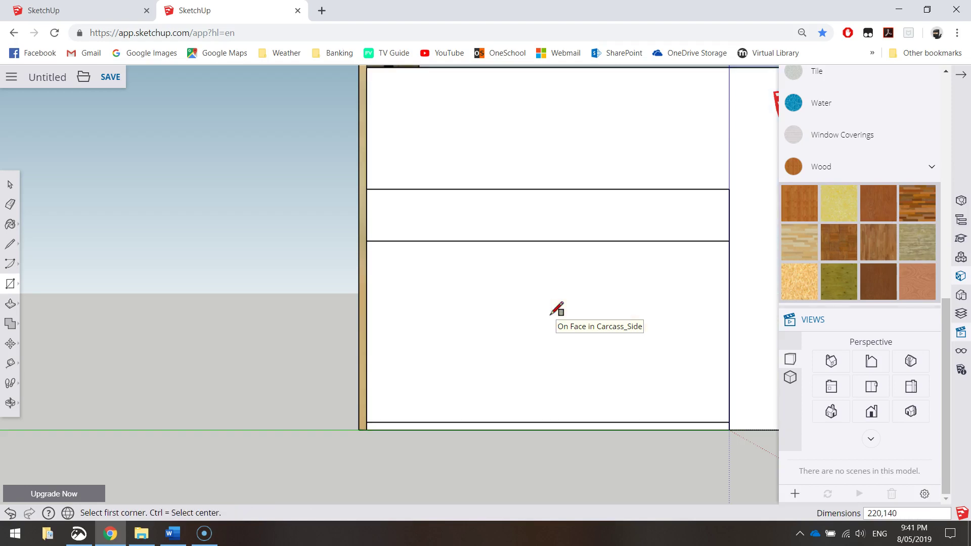
Undo the last rectangle on the carcass side and cancel the restarted one
scroll(587, 310, down, 2)
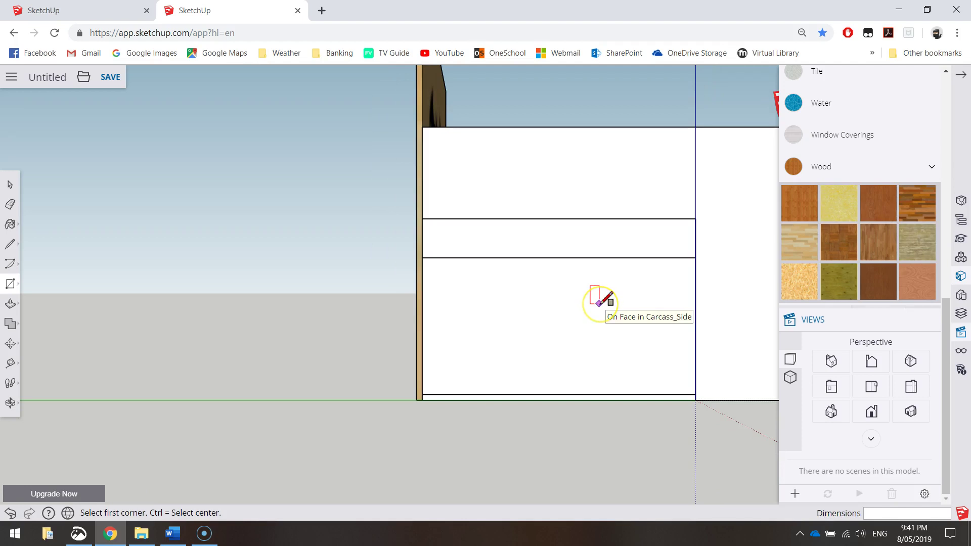
key(ctrl)
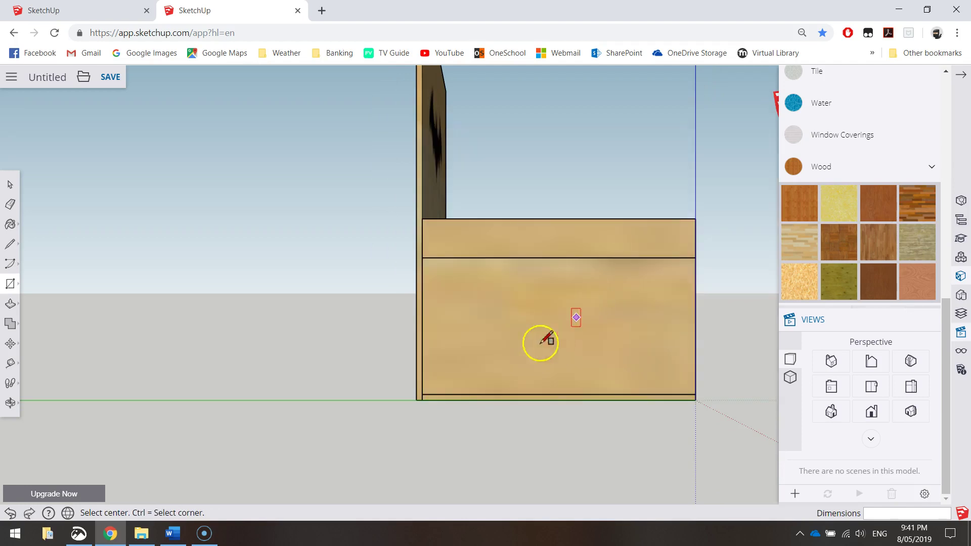
click(422, 399)
key(Escape)
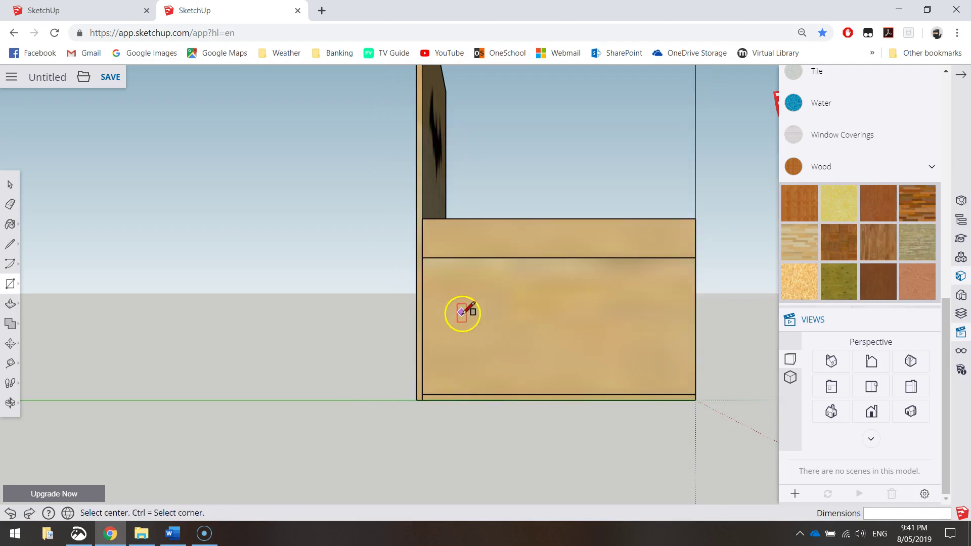
Draw a 140 by 220 mm rectangle on the carcass side, starting from the lower corner at the back board
click(10, 283)
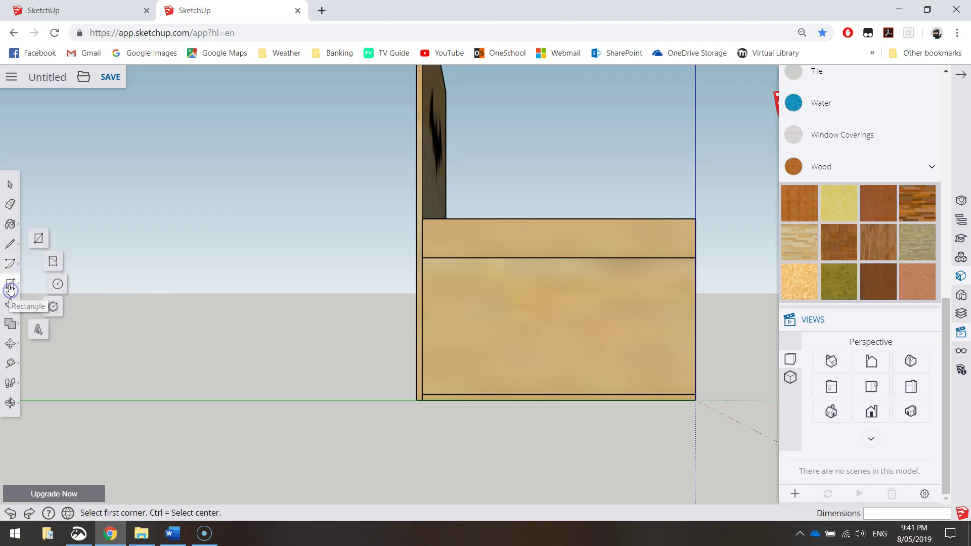
click(33, 235)
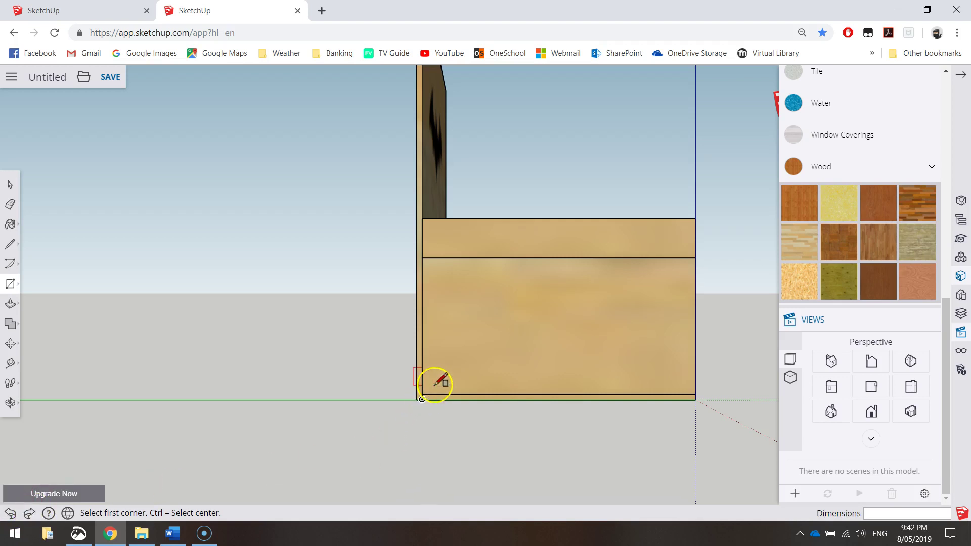
click(422, 399)
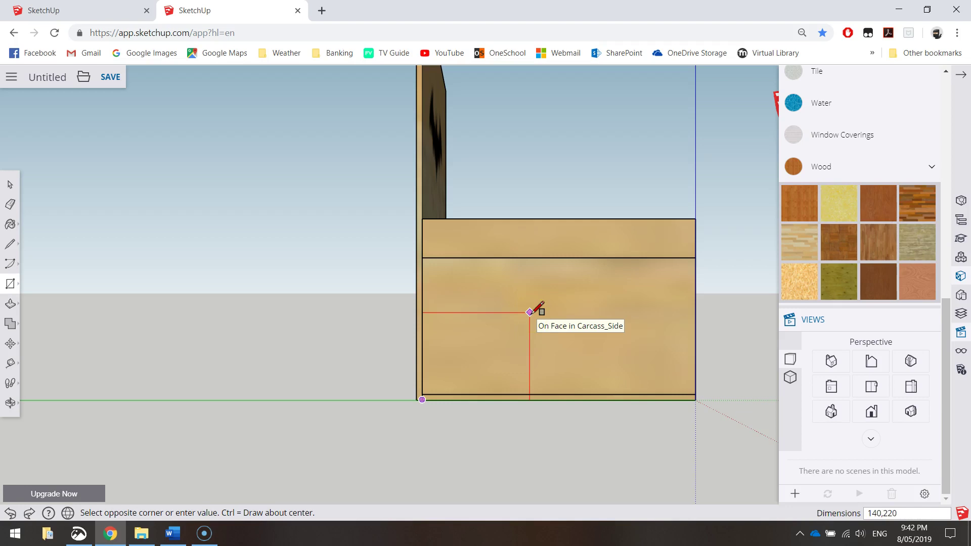
click(530, 312)
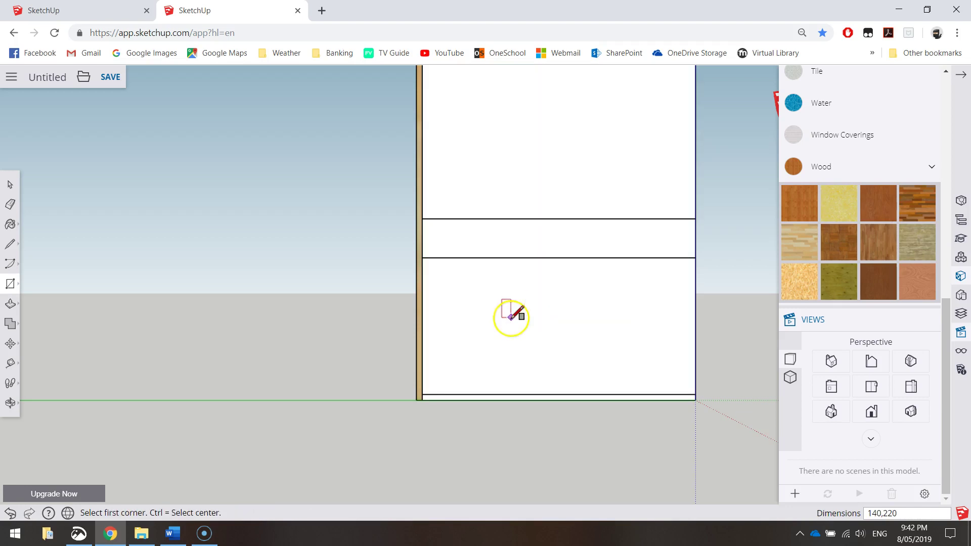
Push/Pull the new rectangle 3 mm to give the side wall its thickness
scroll(510, 309, down, 2)
middle_drag(686, 221, 264, 255)
click(10, 303)
click(421, 187)
click(421, 188)
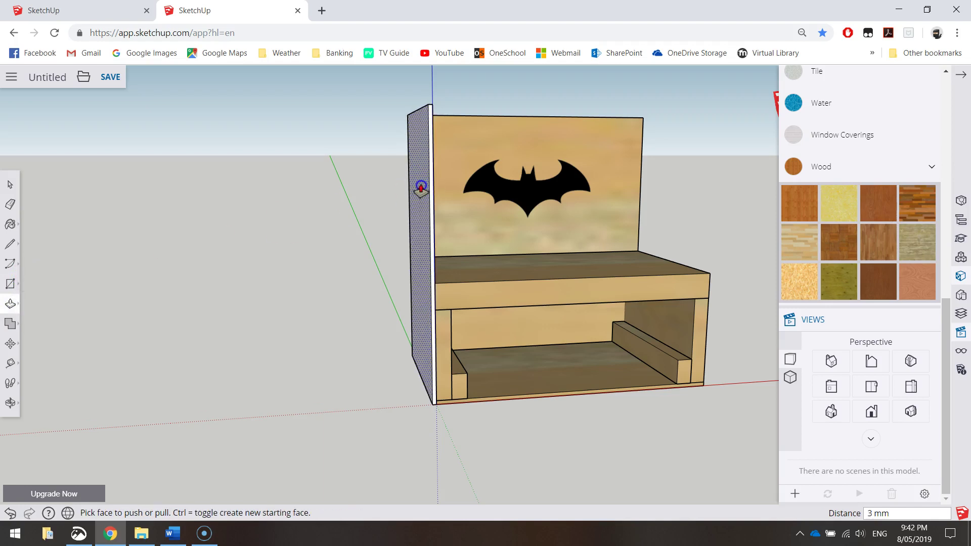
Select the whole rectangular side wall and make it a component named Rectangle_Side_Wall
click(15, 187)
middle_drag(351, 243, 432, 242)
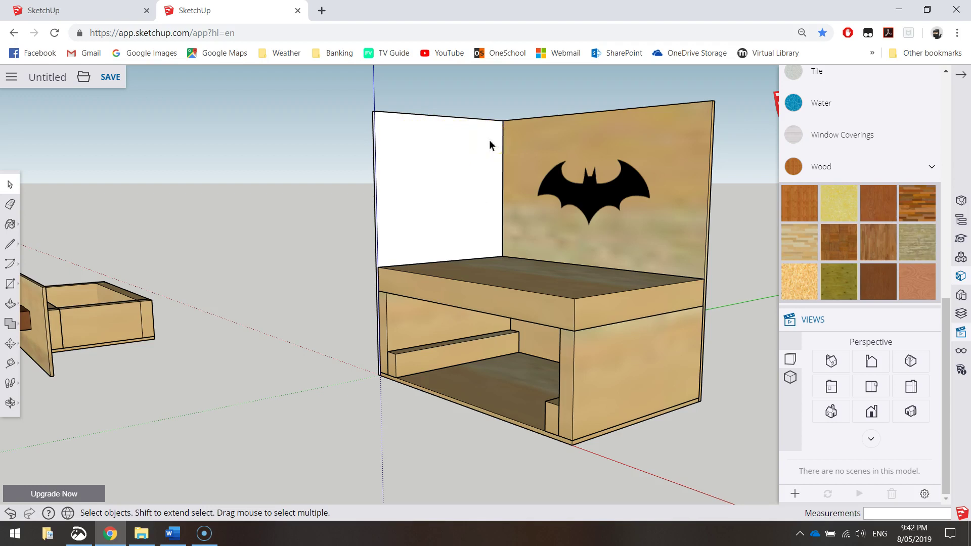
click(446, 151)
click(426, 160)
middle_drag(436, 314, 715, 340)
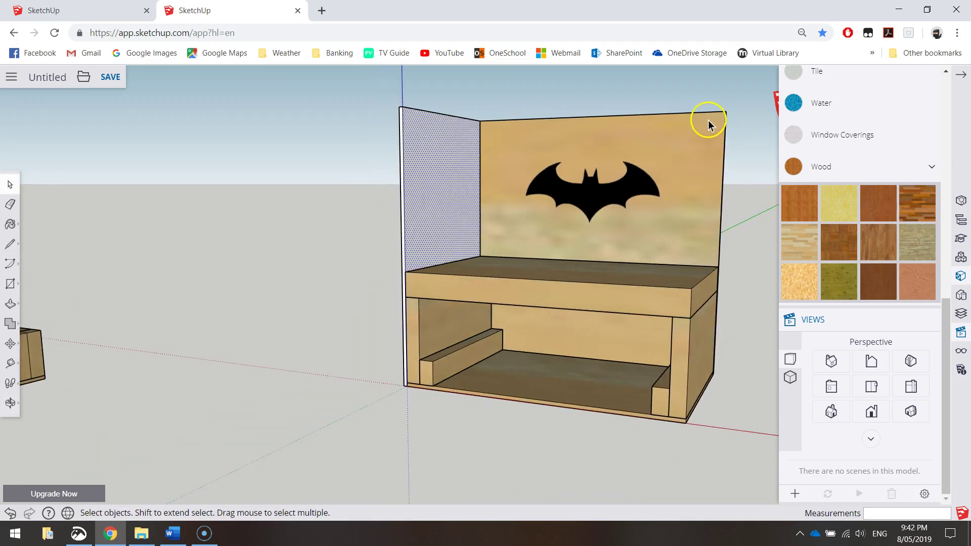
middle_drag(537, 282, 589, 242)
middle_drag(494, 210, 561, 219)
click(490, 188)
right_click(489, 188)
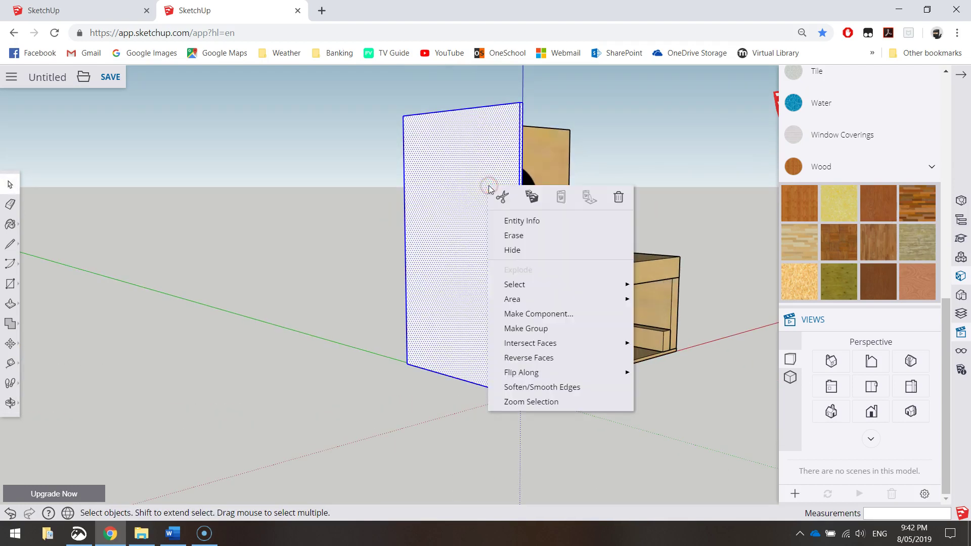
click(537, 312)
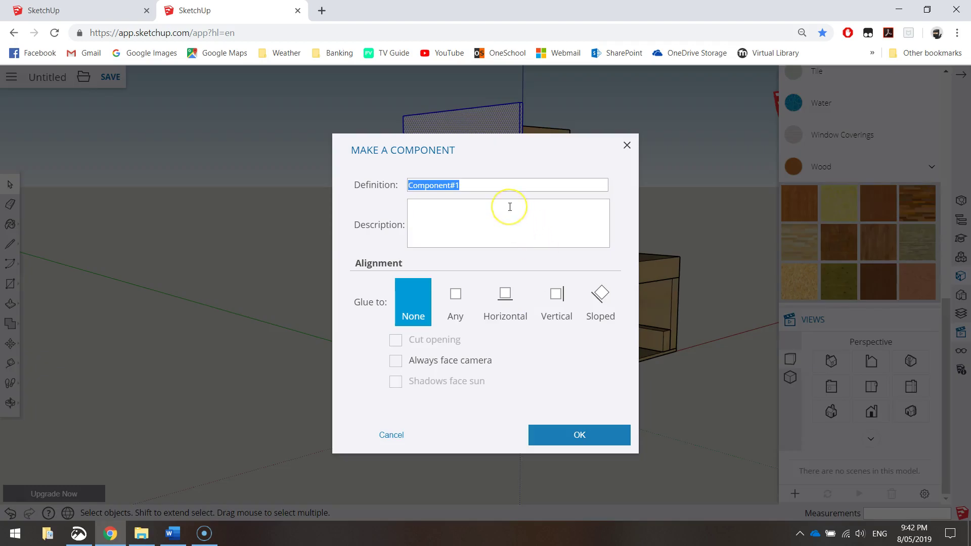
text(Rectangle_Side_Wall)
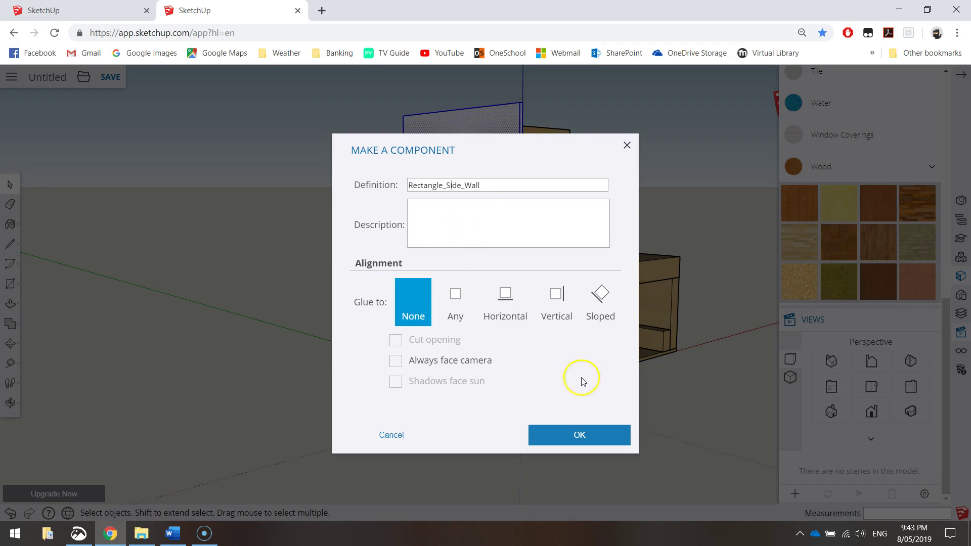
click(581, 429)
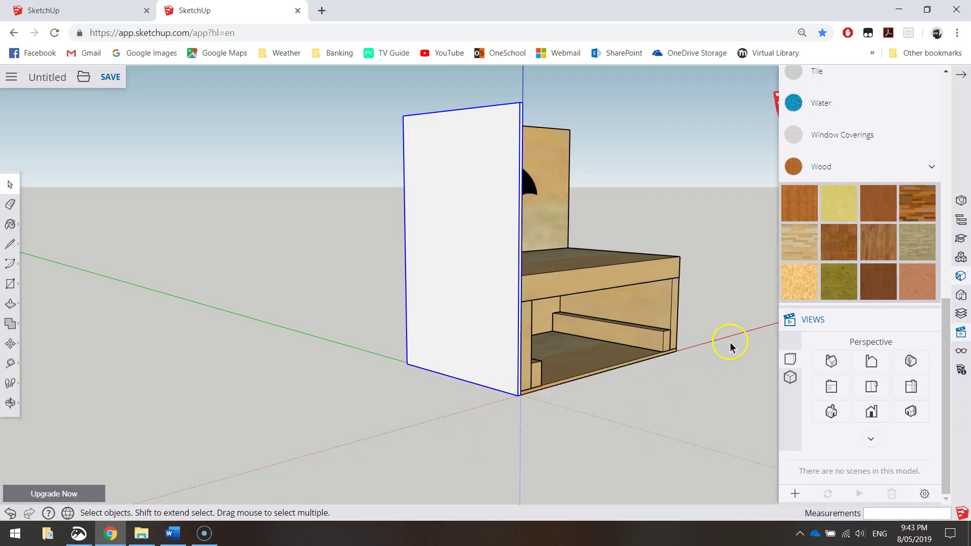
Show the model from its right side, hide the materials and views area, and bring the carcass to the centre
middle_drag(744, 325, 108, 301)
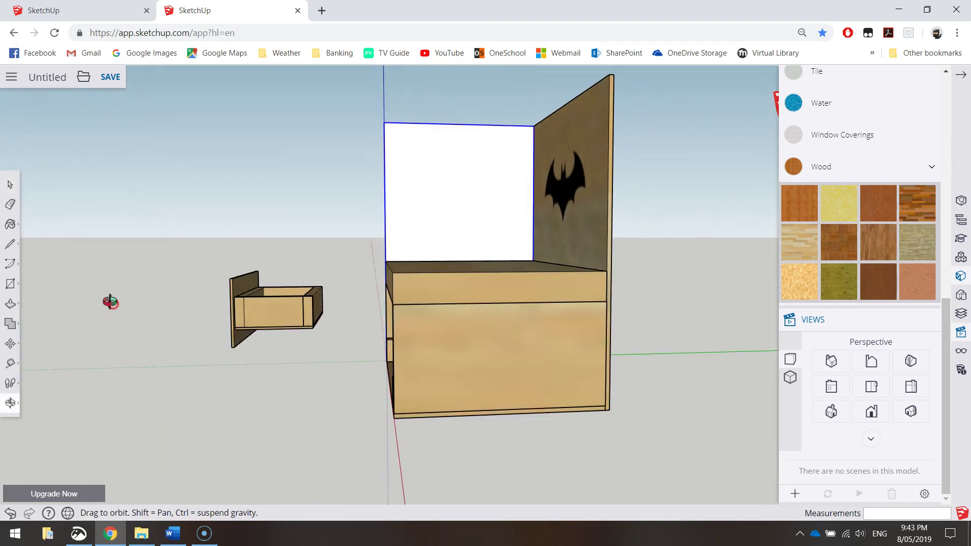
click(911, 387)
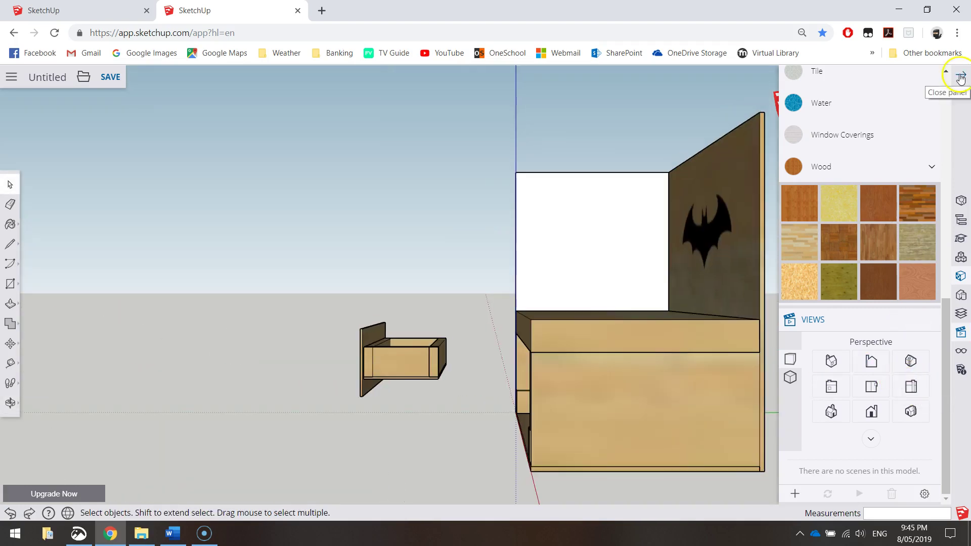
click(960, 74)
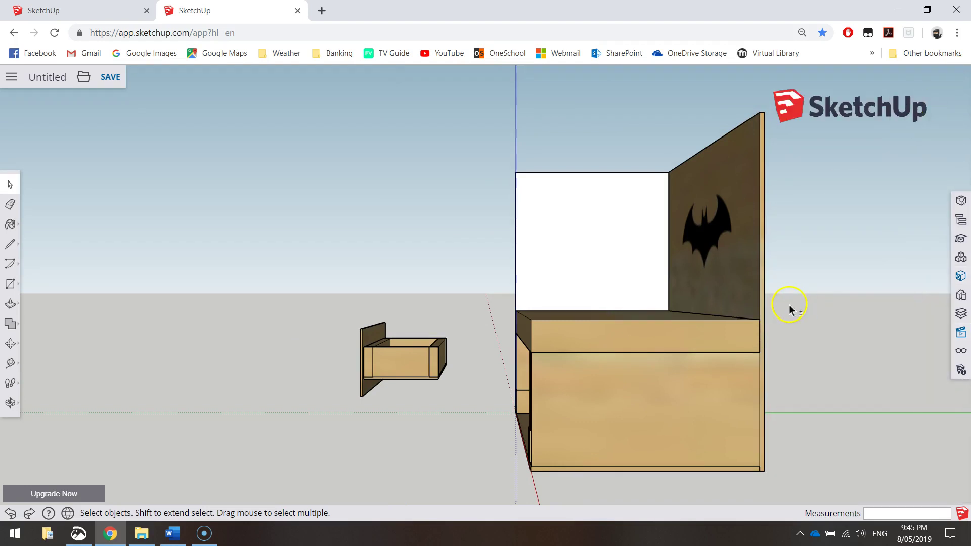
key(o)
drag(786, 303, 689, 288)
key(space)
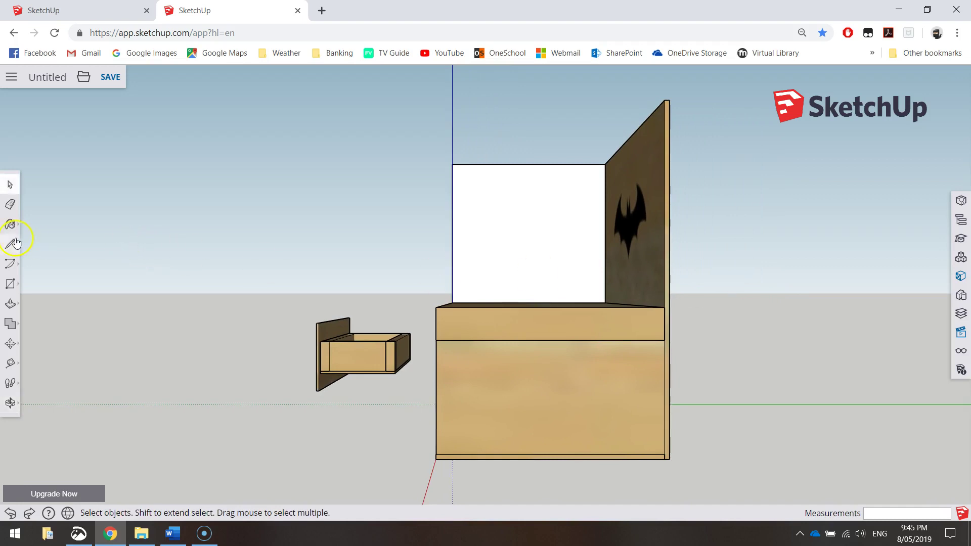
Draw a diagonal line from the back board's top inner corner to the upper front corner of the carcass top
click(16, 243)
click(39, 232)
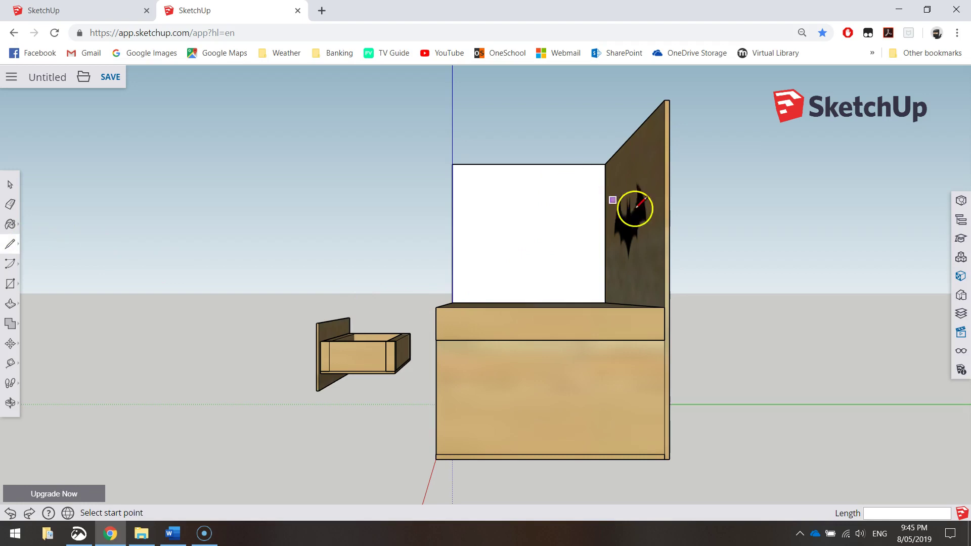
scroll(670, 134, up, 2)
scroll(670, 134, up, 1)
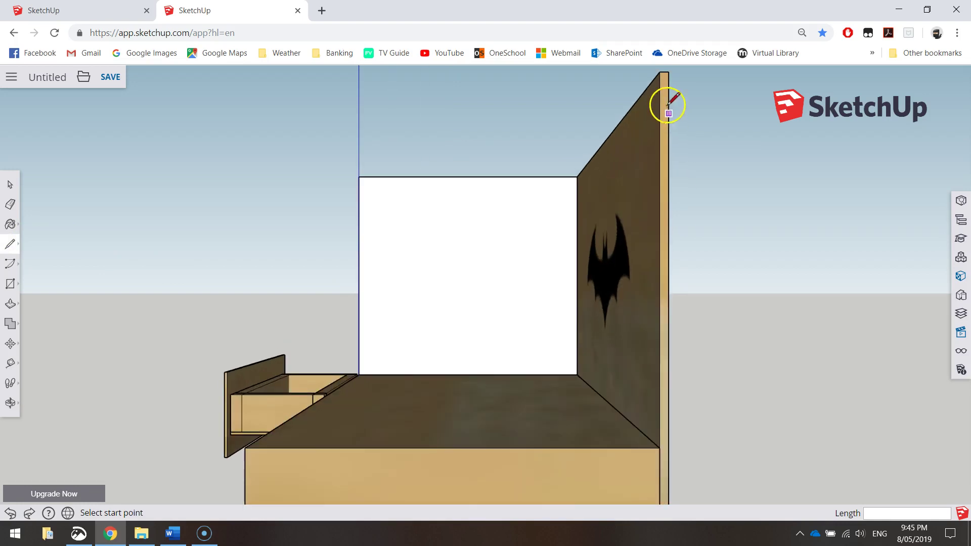
click(659, 71)
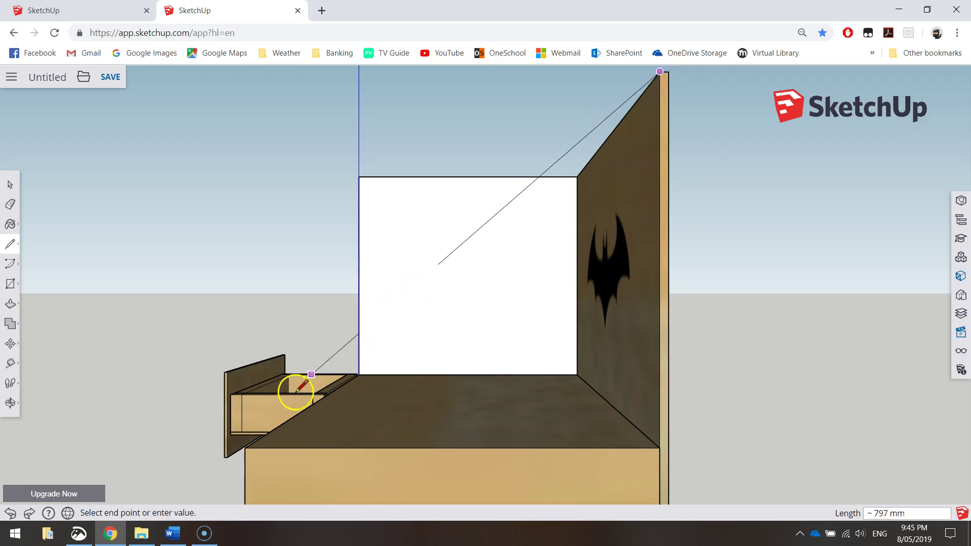
middle_drag(265, 442, 372, 321)
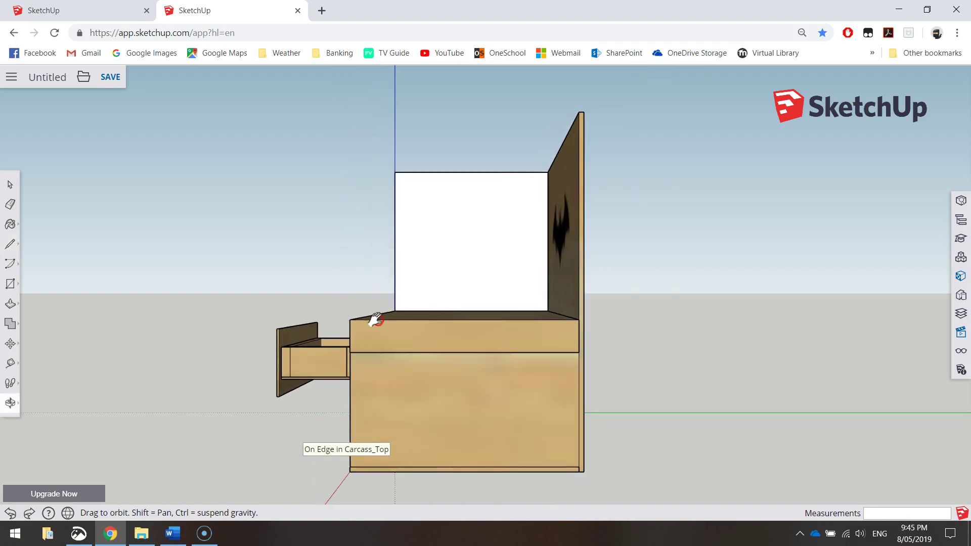
click(350, 319)
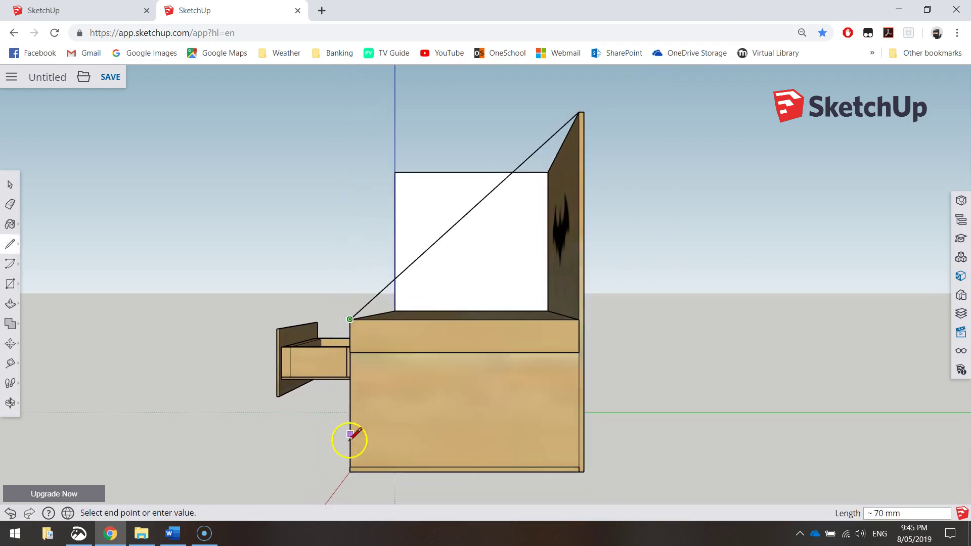
Continue the outline down the carcass front, along the base to the back board and up to the diagonal's start, closing the angled side face
click(350, 470)
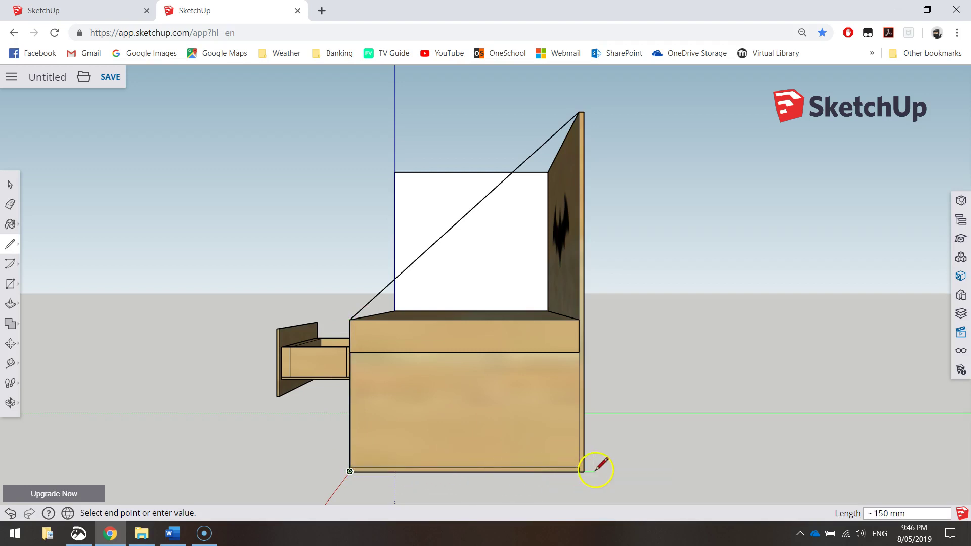
scroll(592, 470, up, 3)
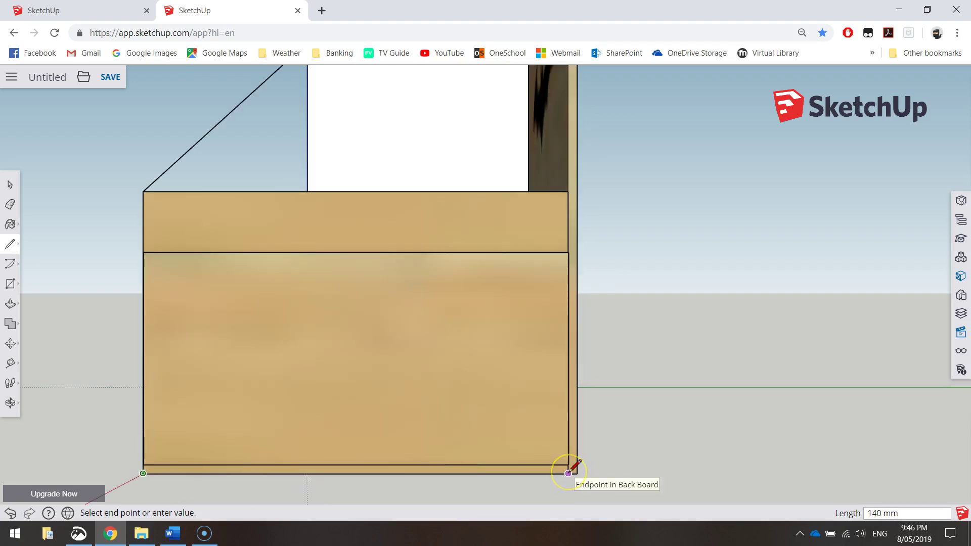
click(568, 472)
scroll(571, 304, down, 3)
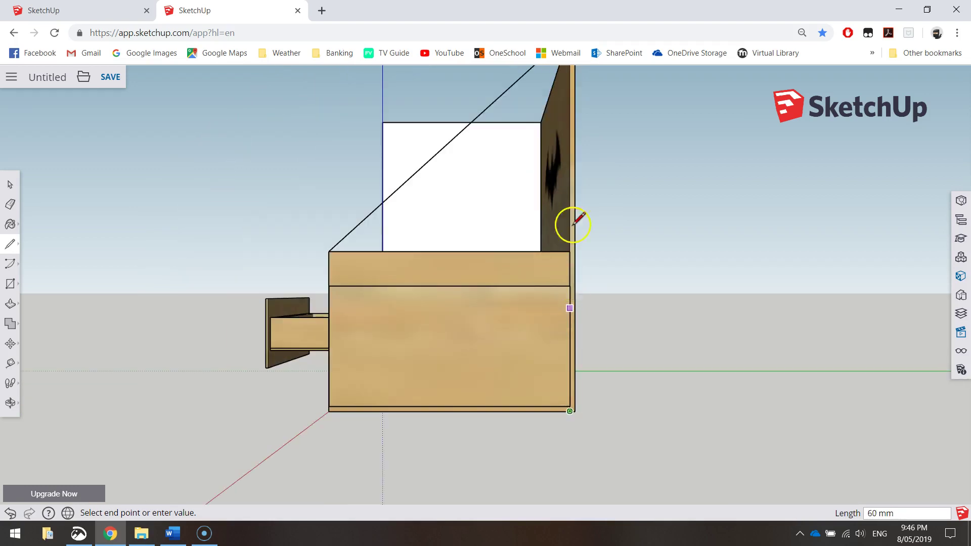
scroll(581, 181, down, 3)
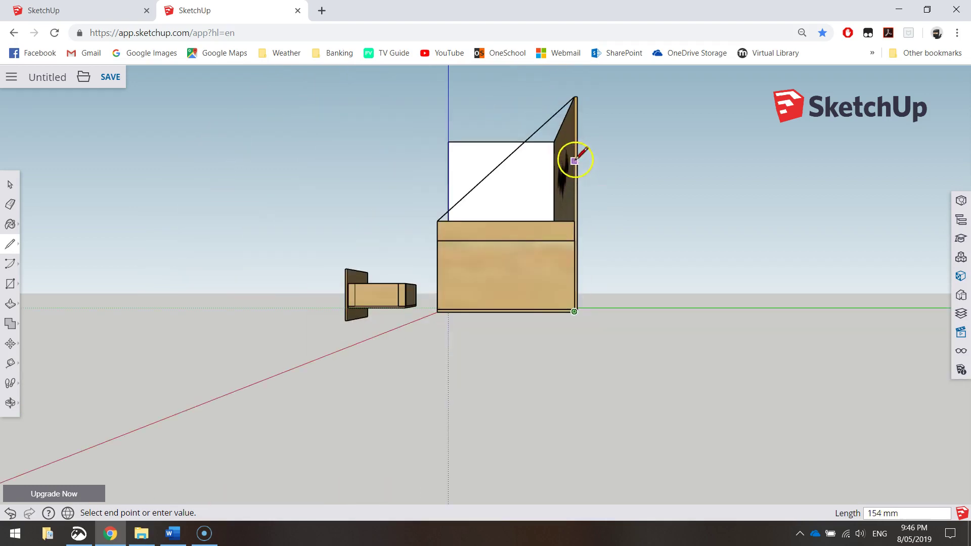
click(575, 98)
mouse_move(439, 316)
middle_down()
mouse_move(457, 293)
mouse_move(576, 347)
mouse_move(507, 320)
mouse_move(415, 305)
mouse_move(420, 256)
mouse_move(394, 237)
mouse_move(416, 223)
middle_up()
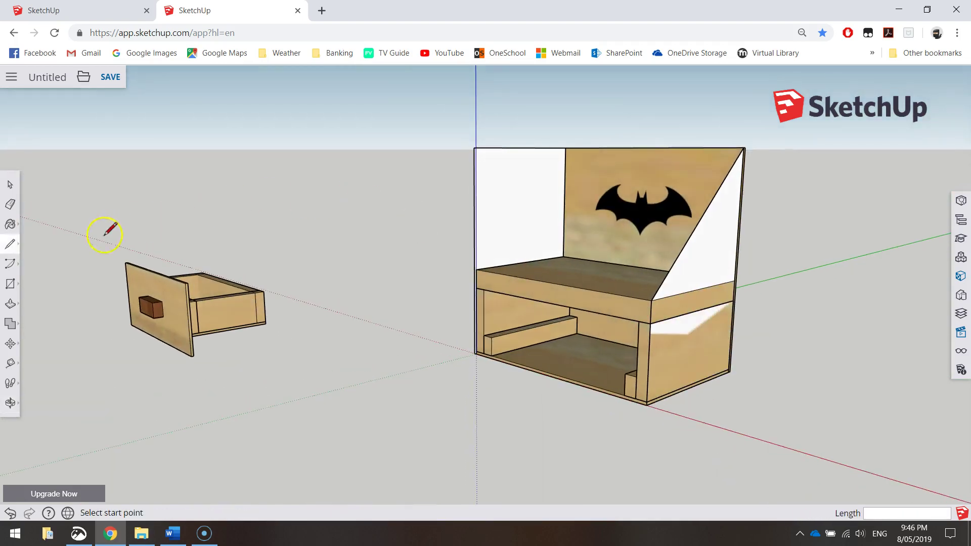
Extrude the angled side face outward by 3 mm to form the angled side wall
click(10, 303)
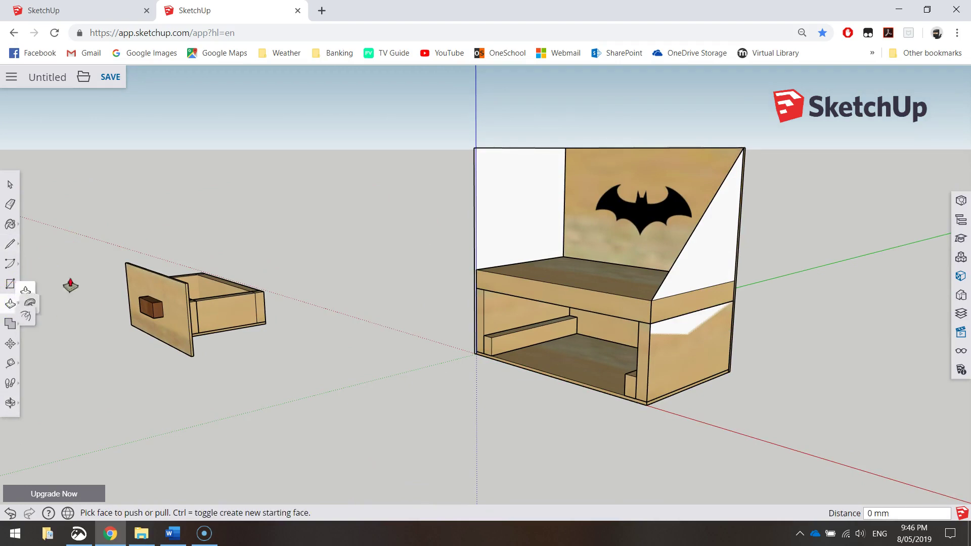
drag(705, 268, 718, 267)
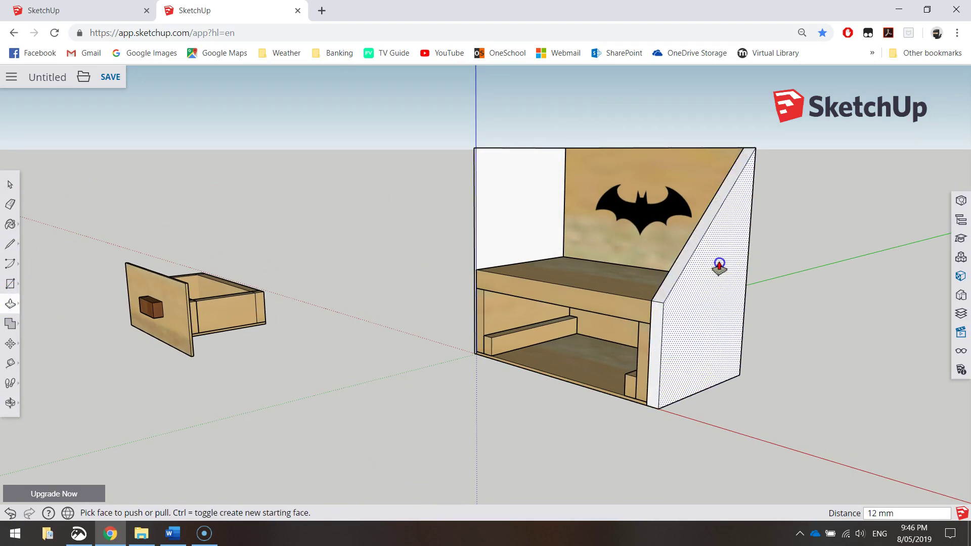
text(3)
key(Return)
Select the whole angled side wall and make it a component named Triangle_Side_Wall
middle_drag(751, 270, 866, 251)
scroll(700, 219, up, 3)
middle_drag(704, 231, 637, 265)
key(p)
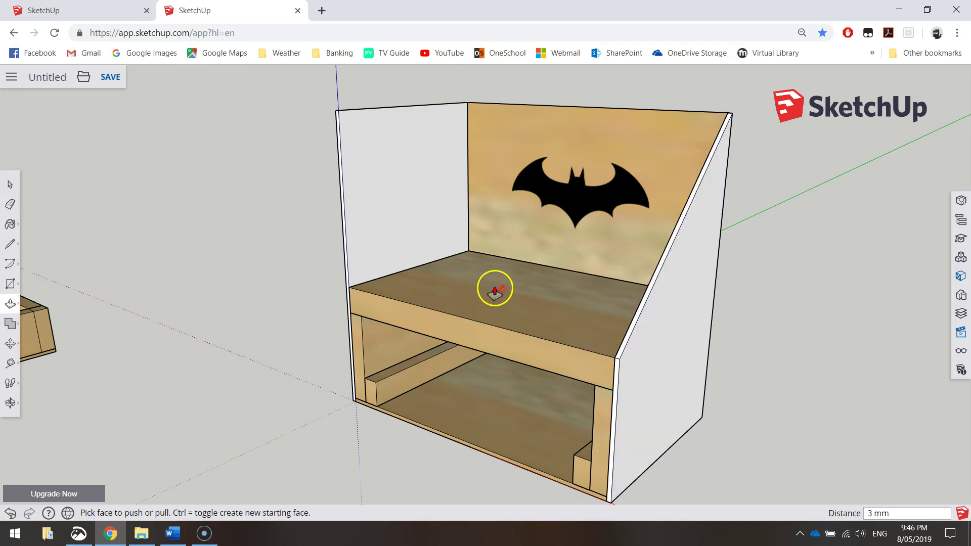
click(10, 184)
click(690, 284)
right_click(690, 284)
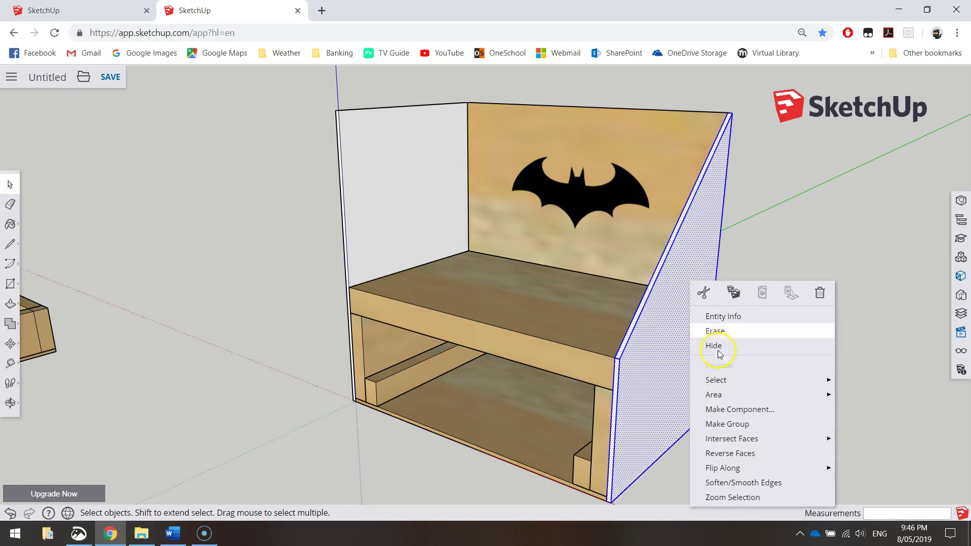
click(734, 405)
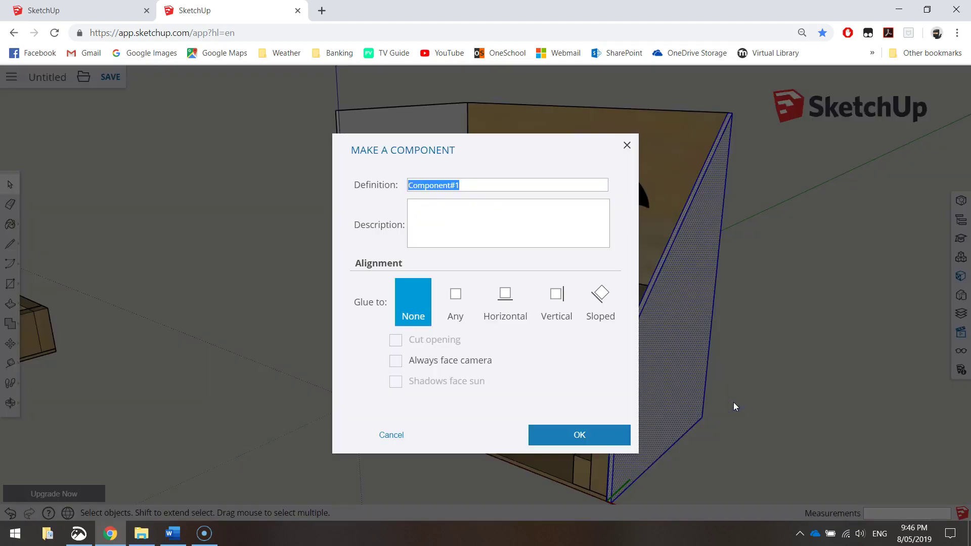
text(Triangle_Side_Wall)
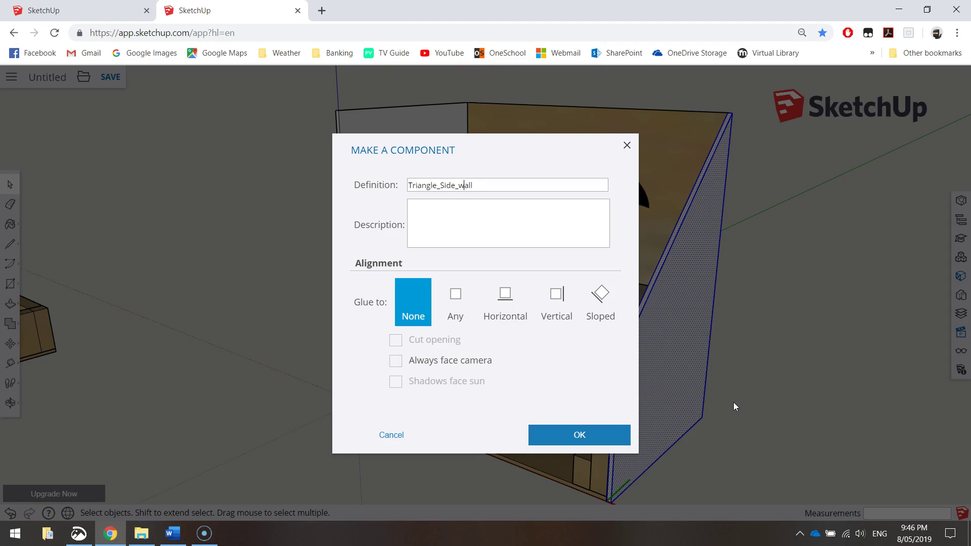
click(581, 435)
Select the whole organiser body and paint both side walls with the Wood Floor Light material
scroll(546, 412, down, 1)
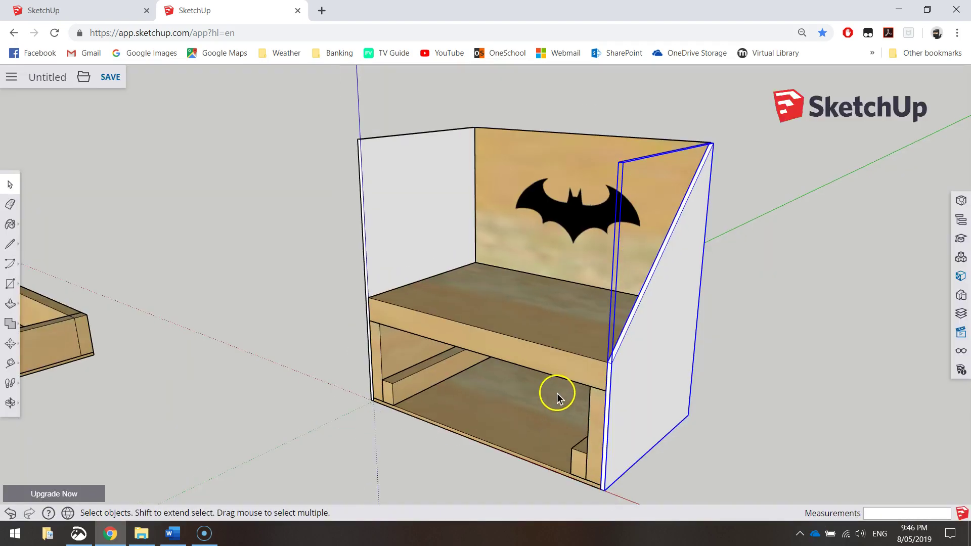
scroll(752, 477, down, 2)
drag(756, 481, 415, 223)
drag(348, 126, 348, 126)
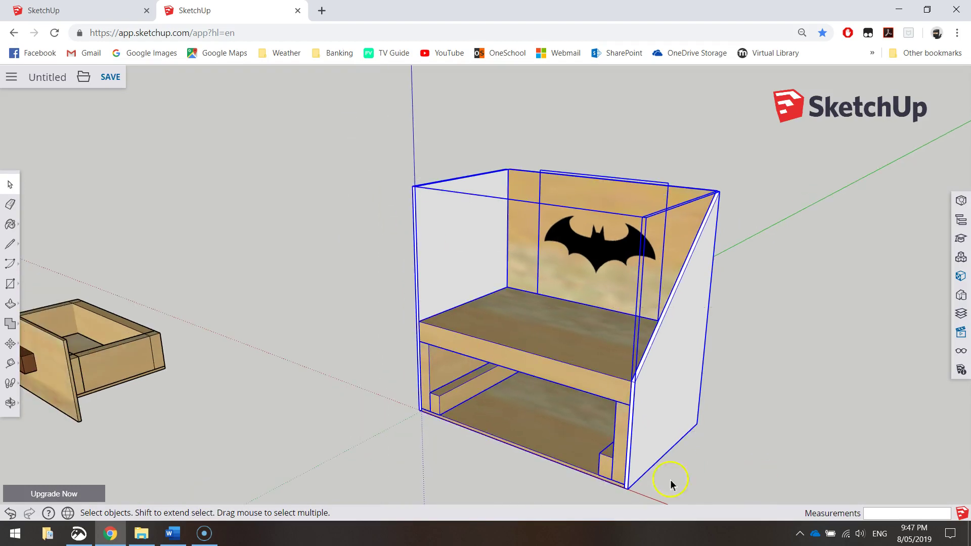
drag(748, 499, 333, 191)
click(10, 224)
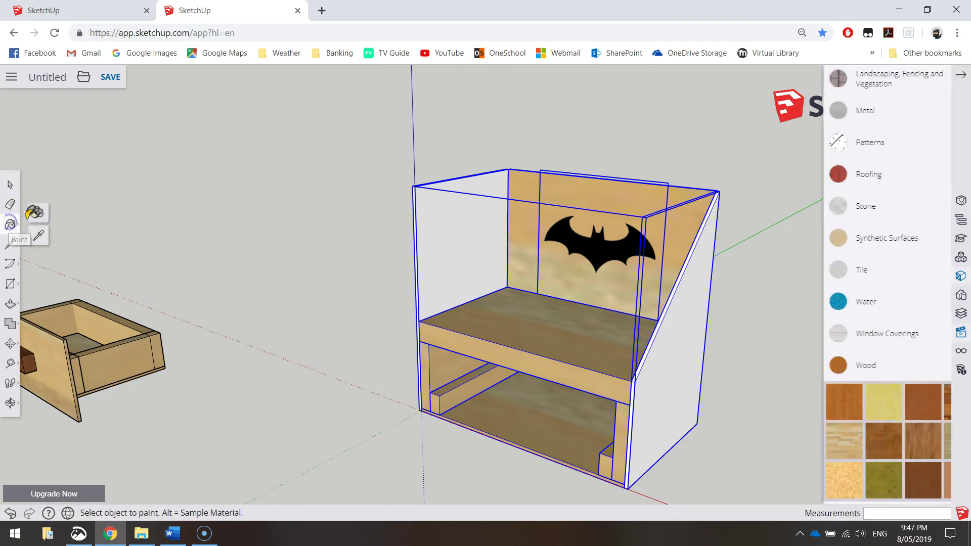
click(799, 440)
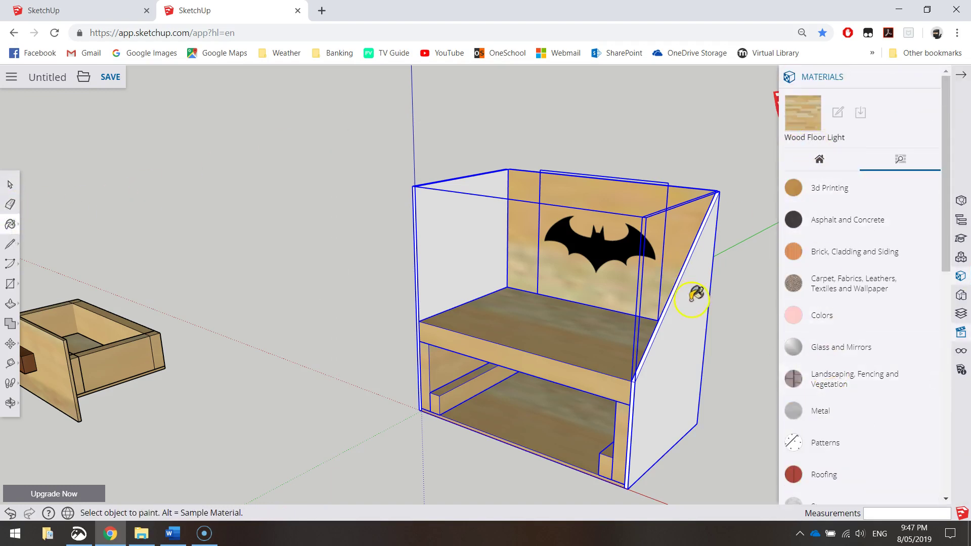
click(510, 286)
click(9, 188)
click(370, 265)
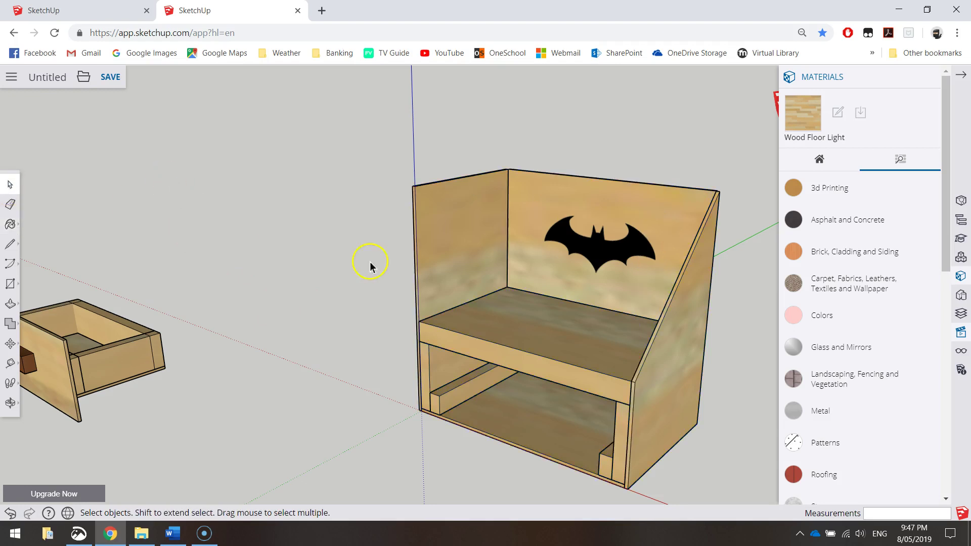
Move the drawer from beside the carcass to directly in front of its opening
middle_drag(332, 287, 313, 271)
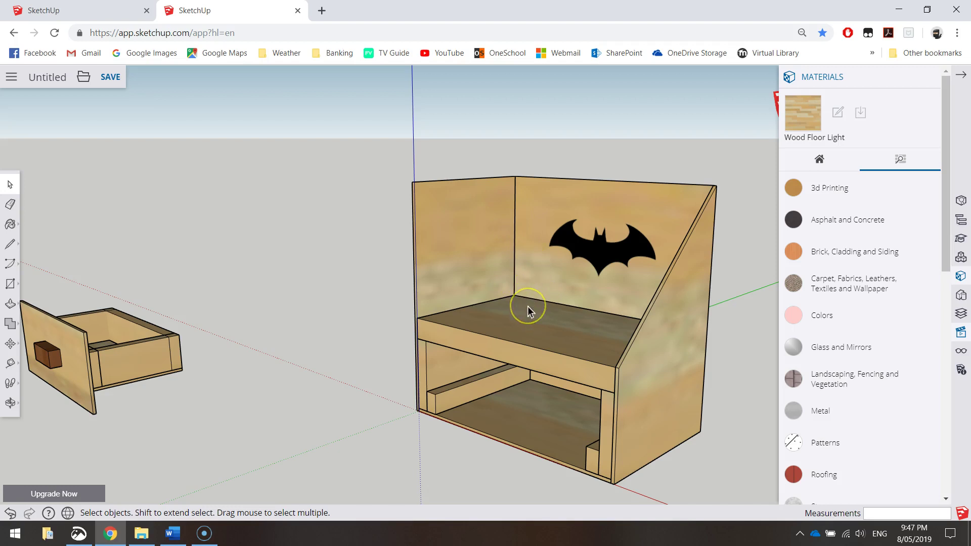
middle_drag(514, 306, 412, 326)
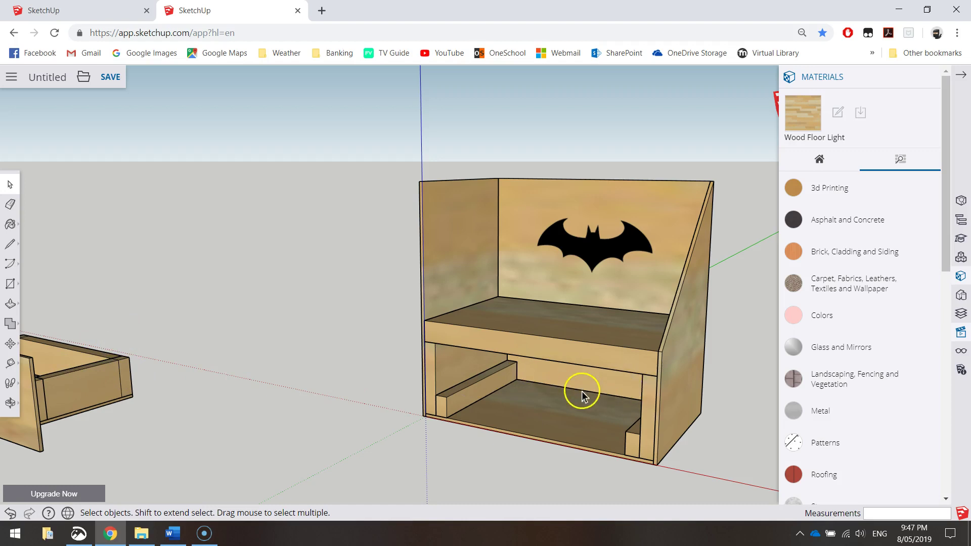
click(10, 343)
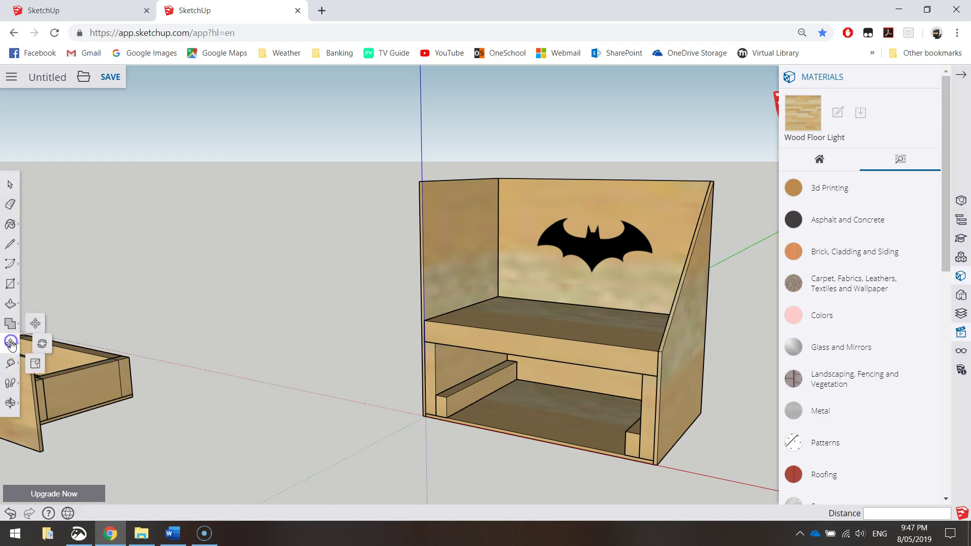
click(37, 324)
click(41, 383)
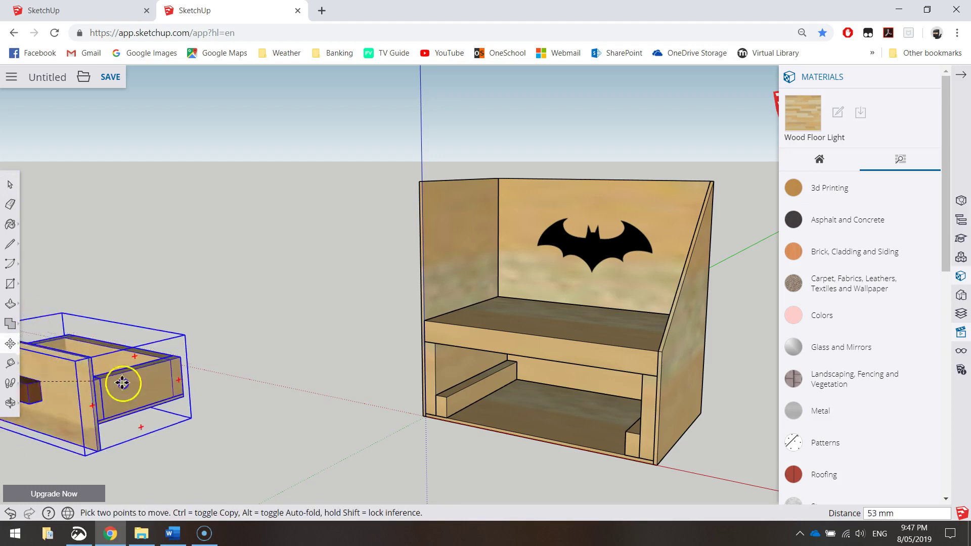
drag(430, 449, 512, 457)
click(513, 457)
Move the drawer into the carcass by its lower corner behind the drawer front, placing that corner on the runner's front endpoint
middle_drag(513, 457, 365, 390)
click(444, 444)
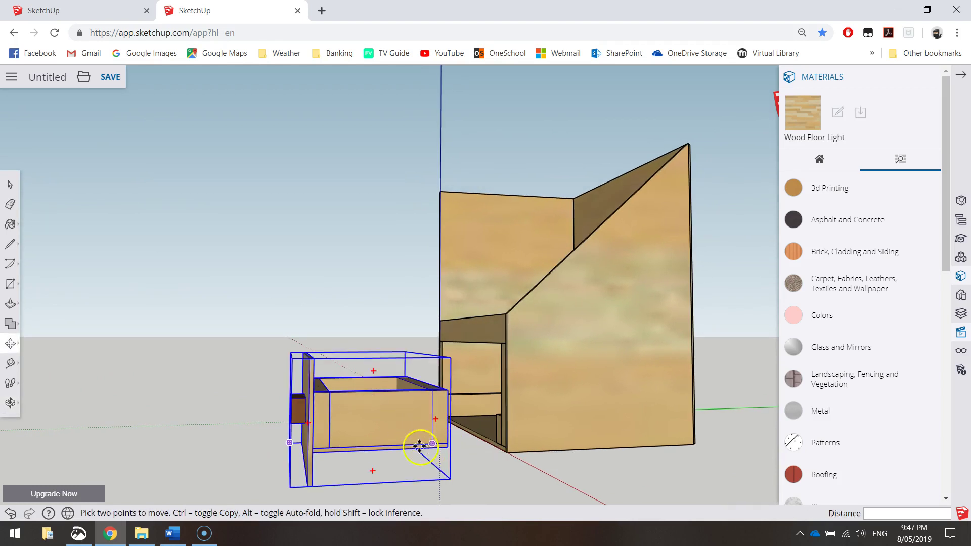
middle_drag(336, 453, 306, 420)
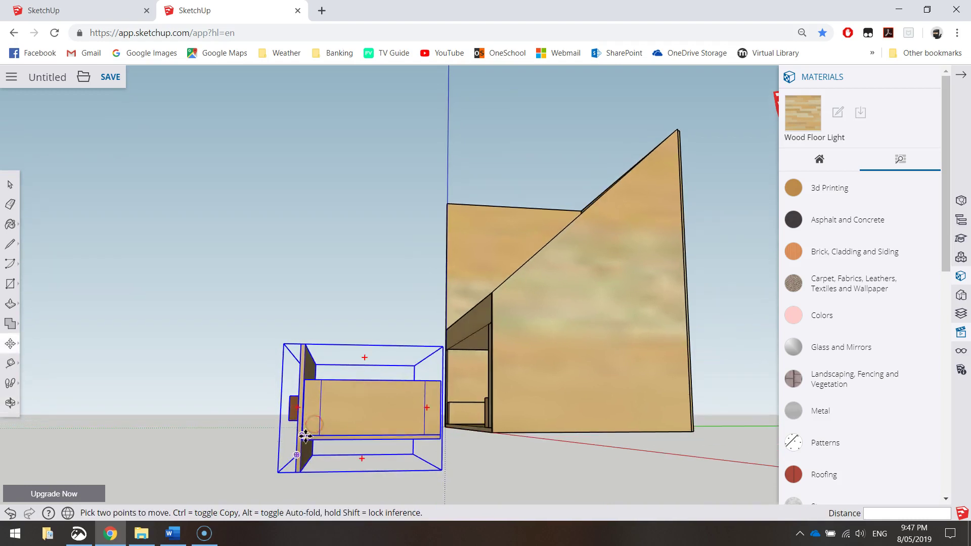
click(305, 440)
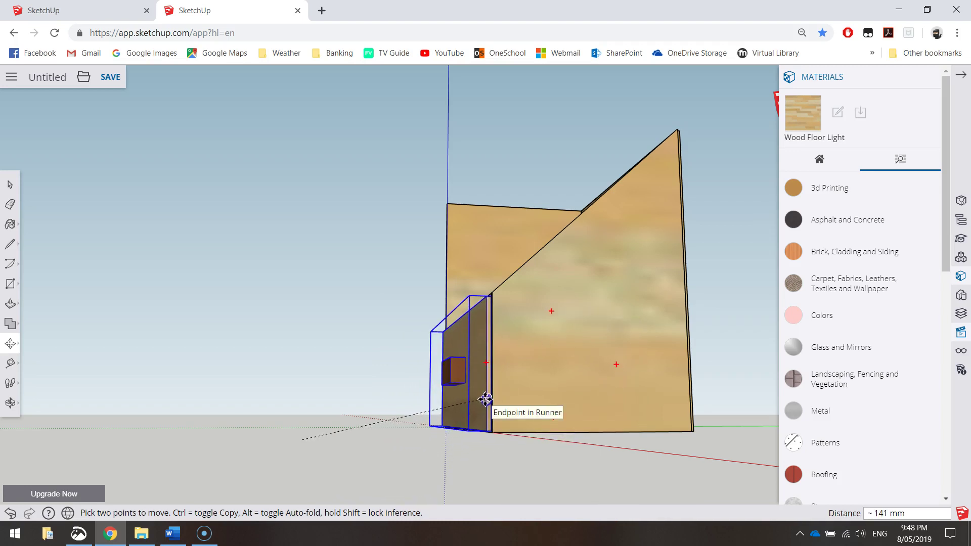
click(484, 401)
Shift the inserted drawer sideways about 4 mm toward the angled side wall to align its front
middle_drag(516, 410, 662, 431)
scroll(520, 394, up, 3)
middle_drag(156, 401, 372, 490)
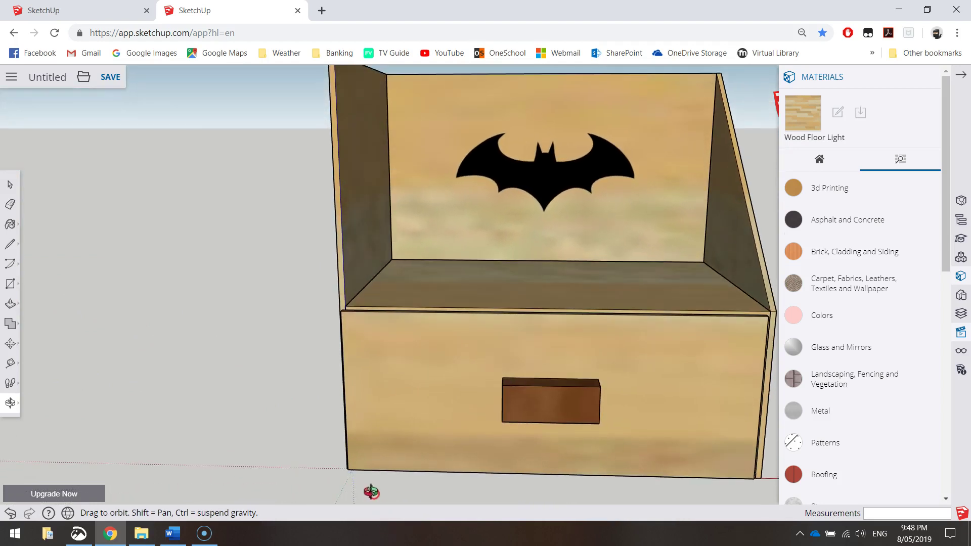
click(511, 363)
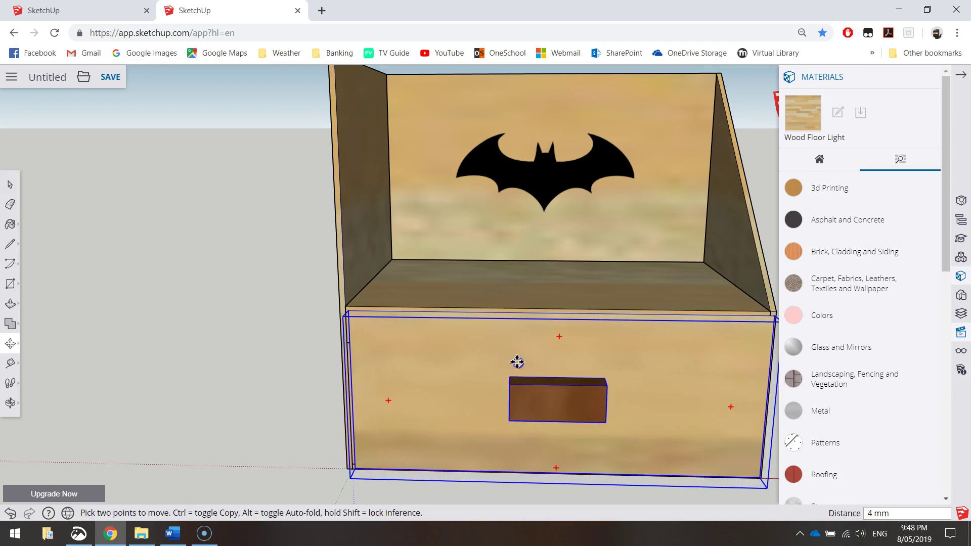
middle_drag(628, 362, 277, 277)
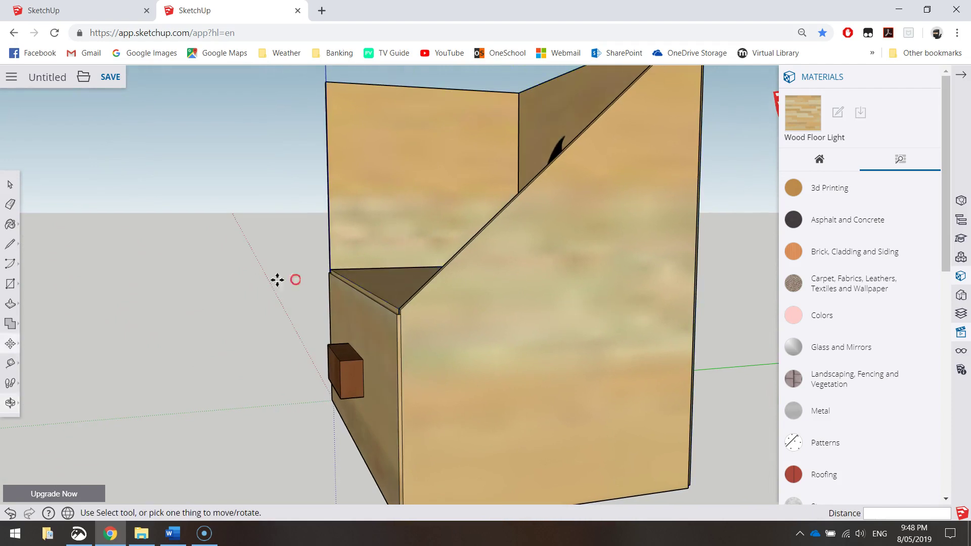
click(10, 185)
Hide the materials area and show the assembled organiser from its front corner on the angled wall's side
middle_drag(236, 382, 562, 385)
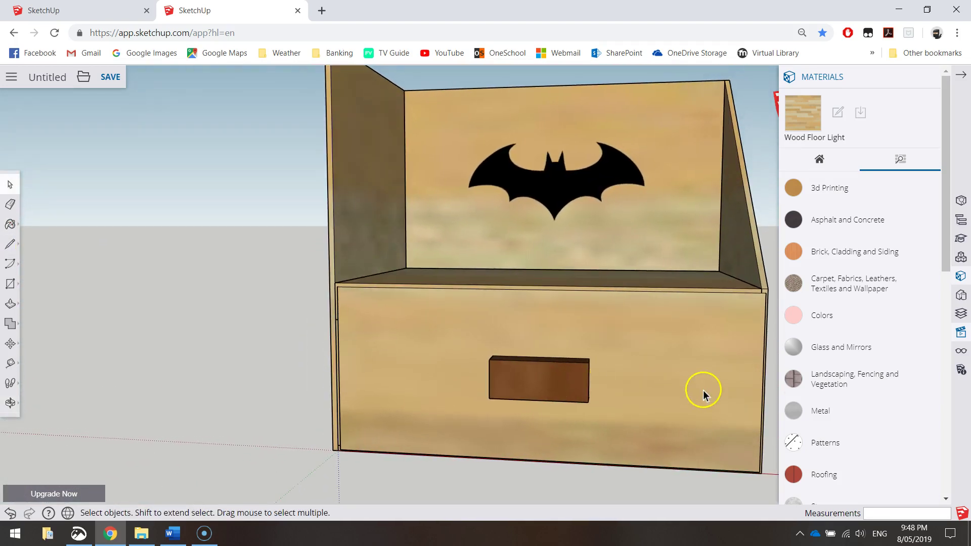
scroll(639, 371, down, 2)
middle_drag(741, 350, 586, 391)
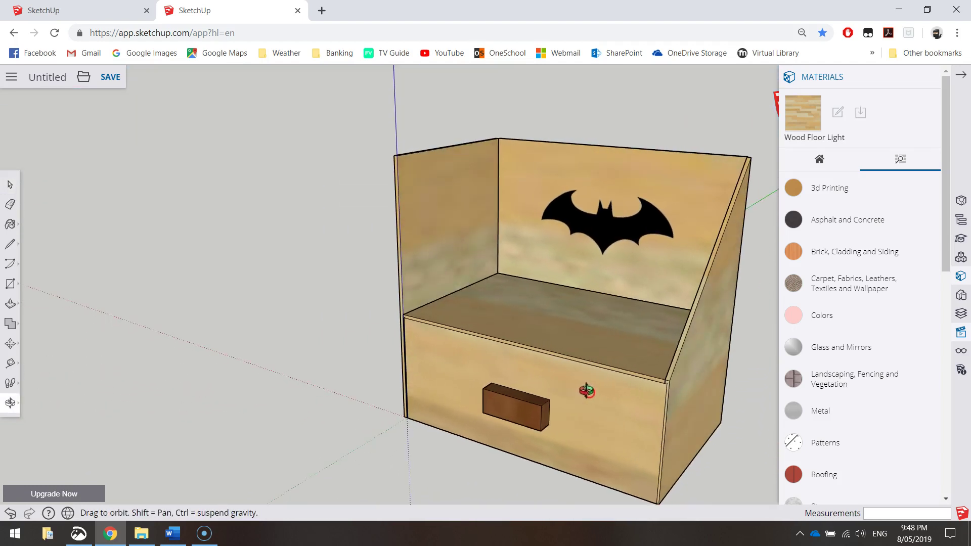
click(960, 75)
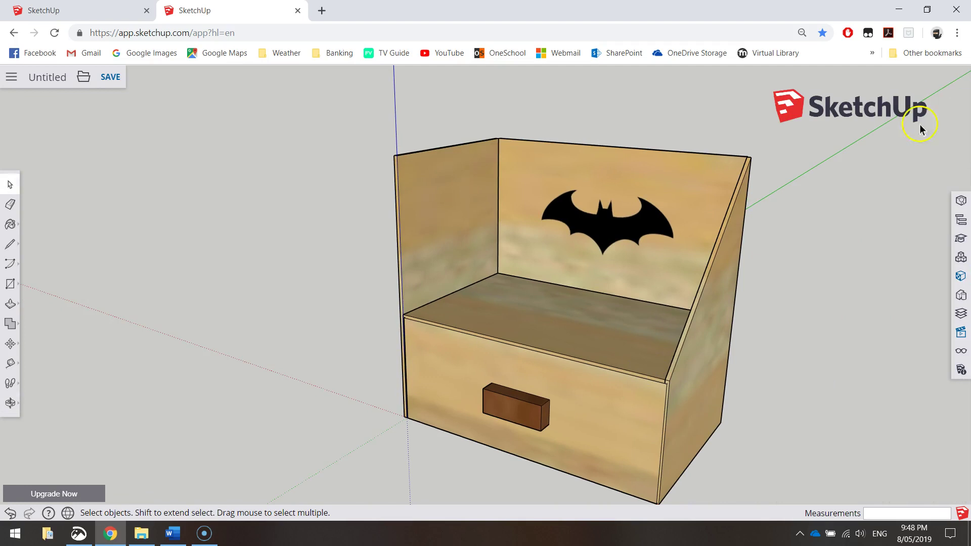
middle_drag(841, 310, 738, 320)
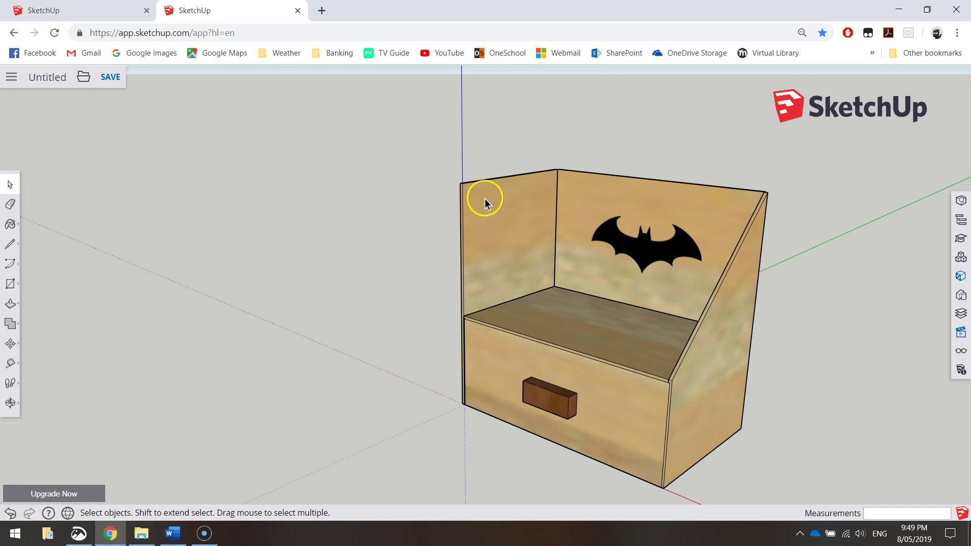
Select the entire organiser with its drawer and make it one component named Desktop Organiser
drag(409, 123, 836, 505)
right_click(683, 347)
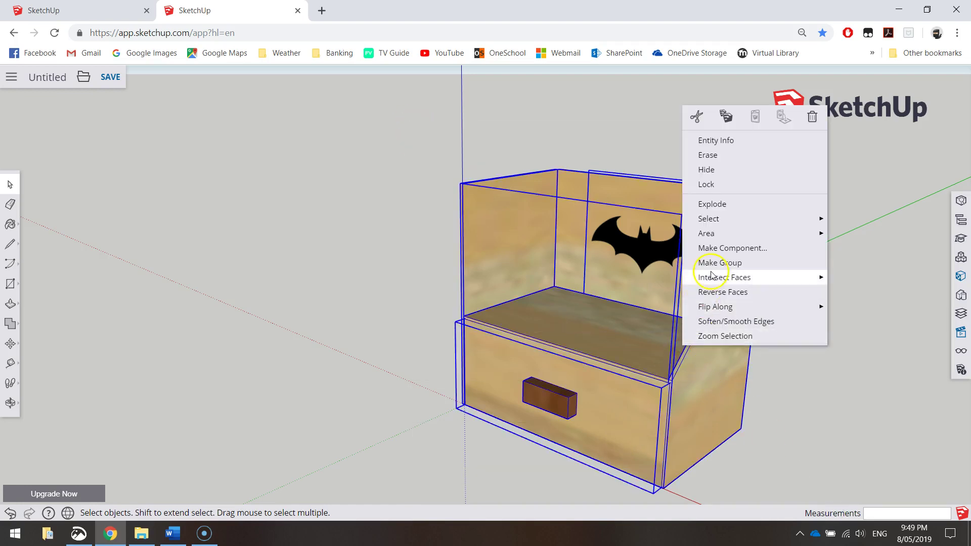
click(724, 249)
text(Desktop Organiser)
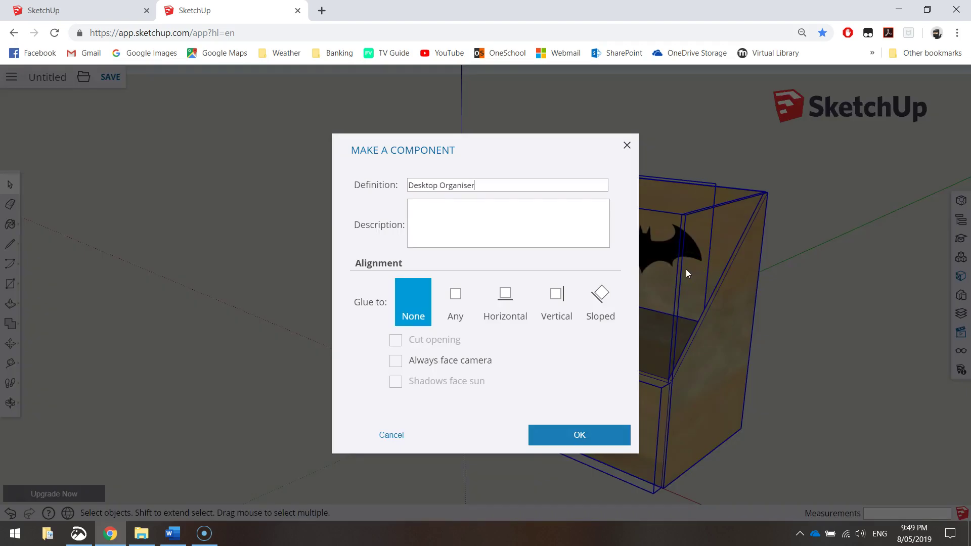
click(580, 426)
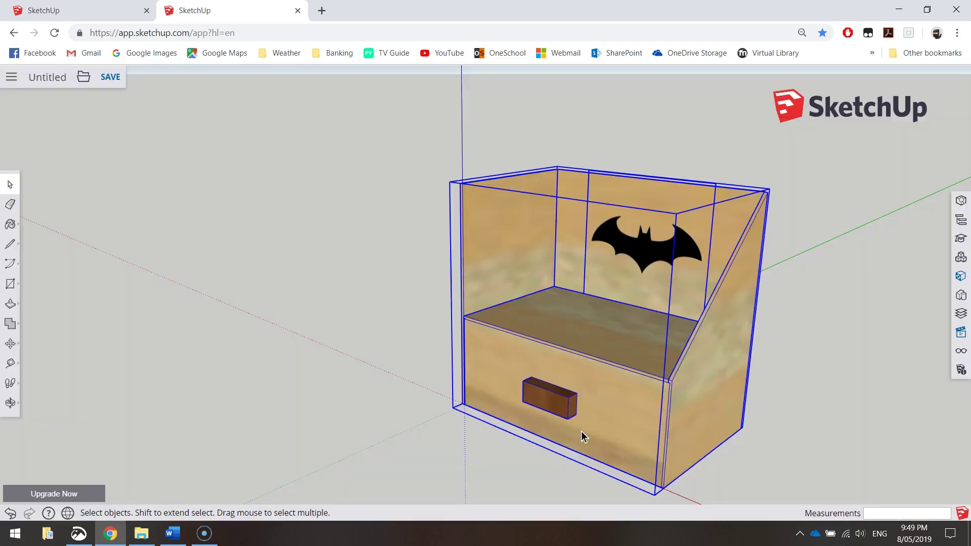
click(838, 199)
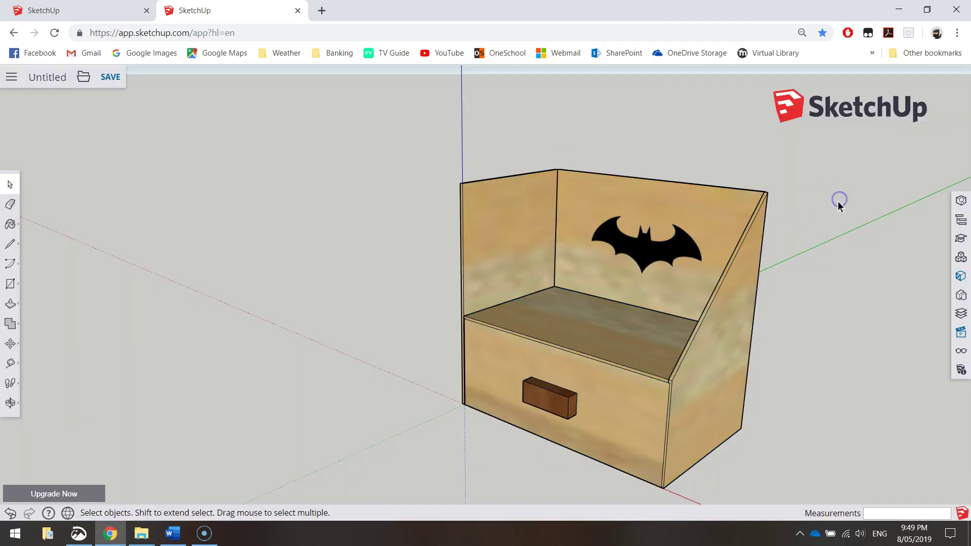